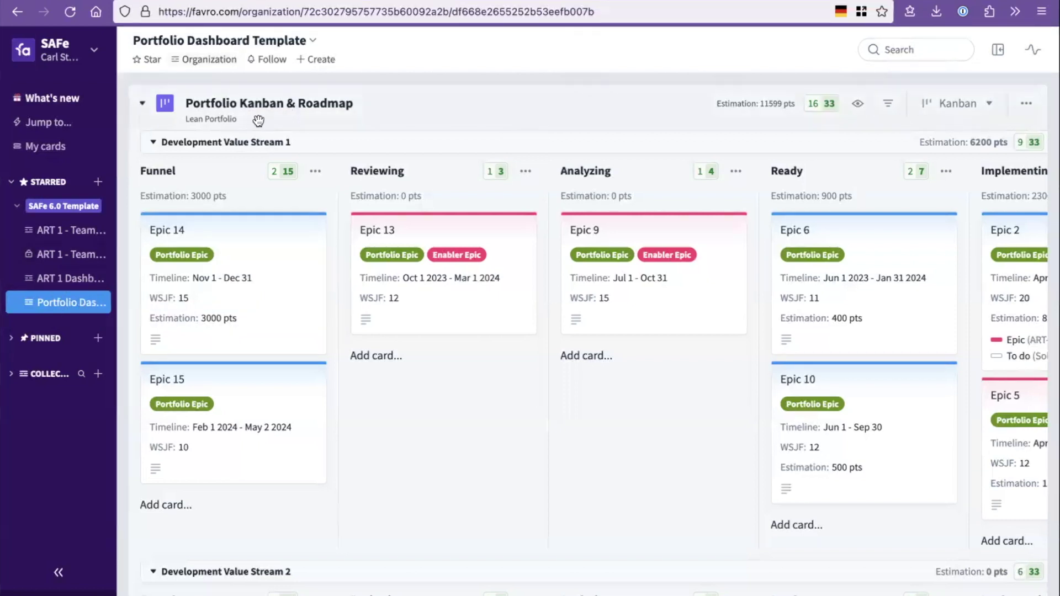
scroll(409, 459, down, 5)
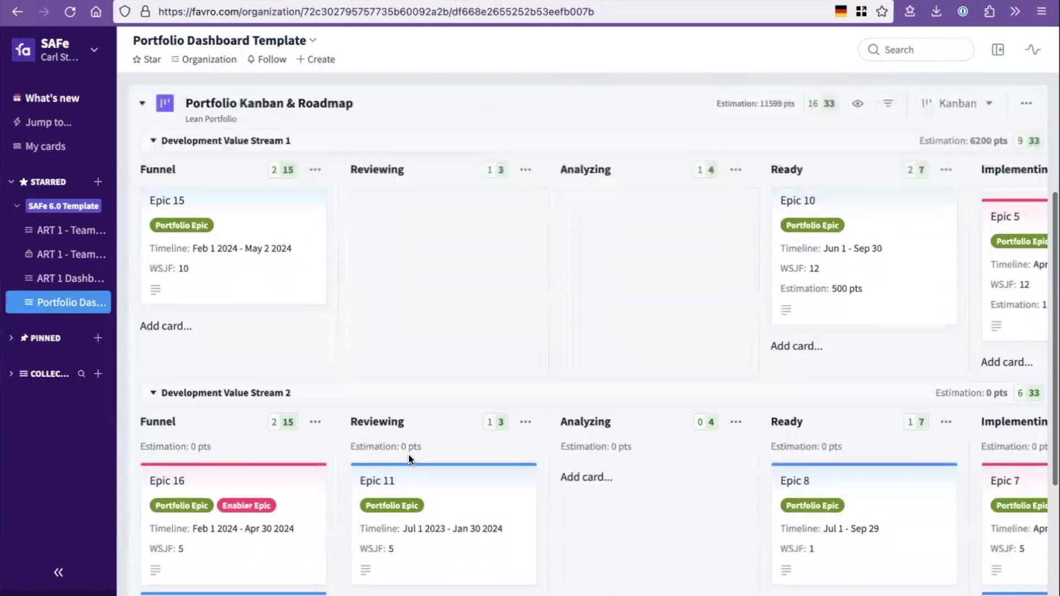
scroll(410, 466, up, 5)
click(153, 572)
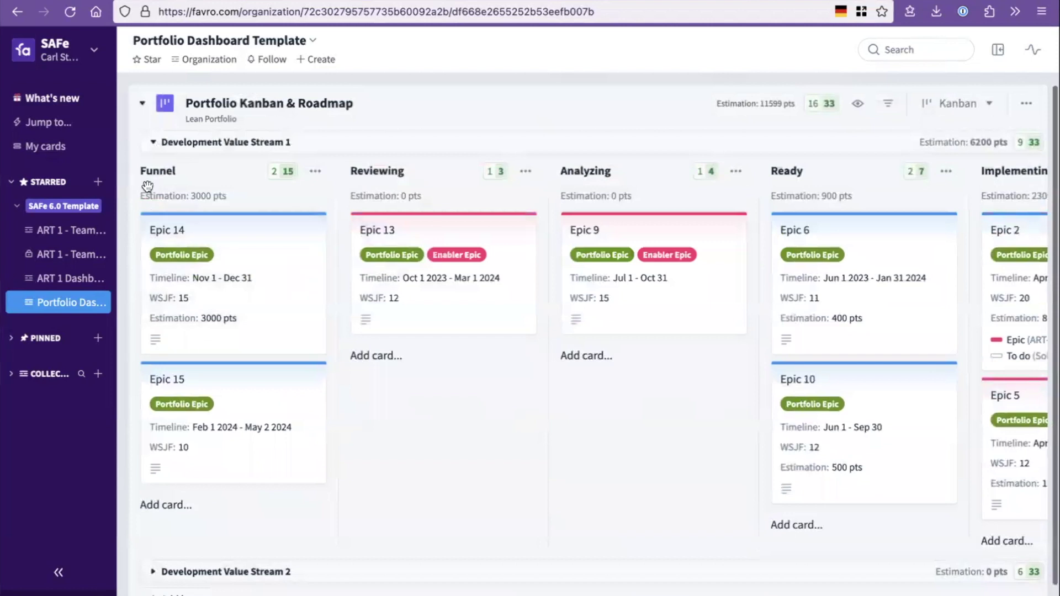
click(150, 145)
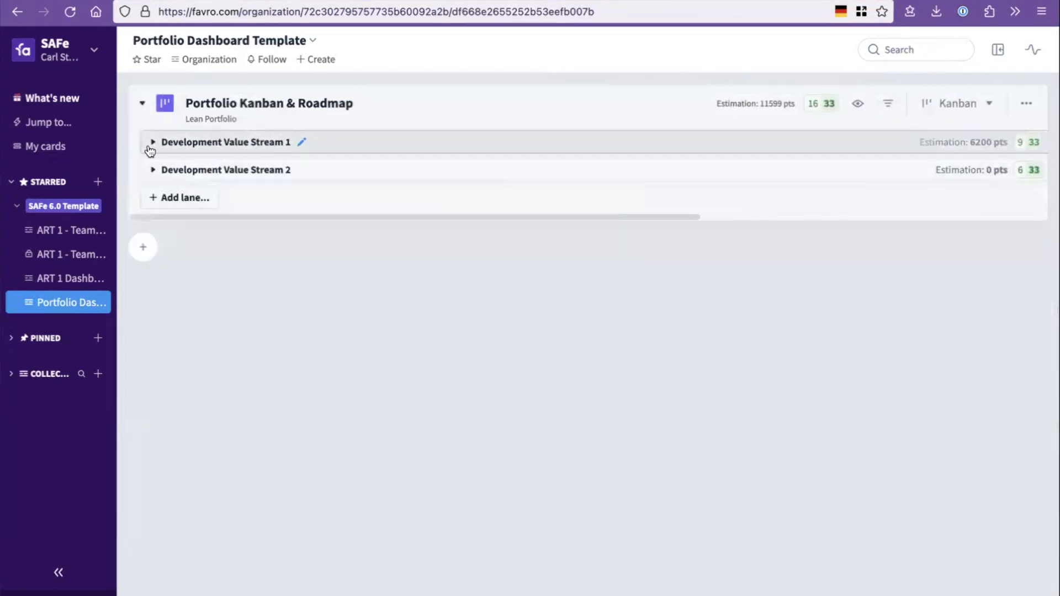
click(150, 142)
scroll(452, 455, right, 10)
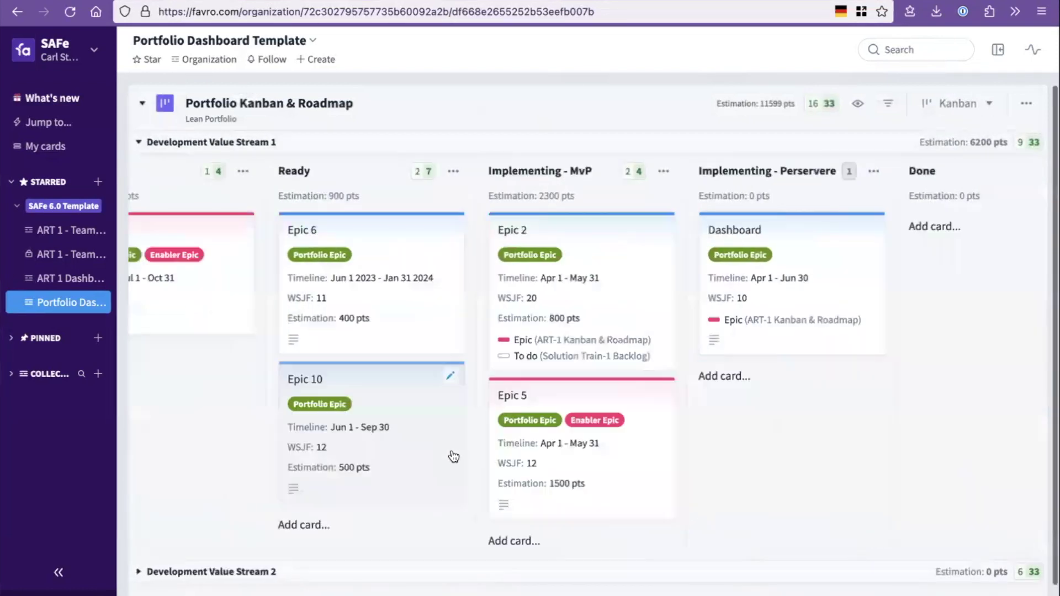
scroll(455, 452, left, 10)
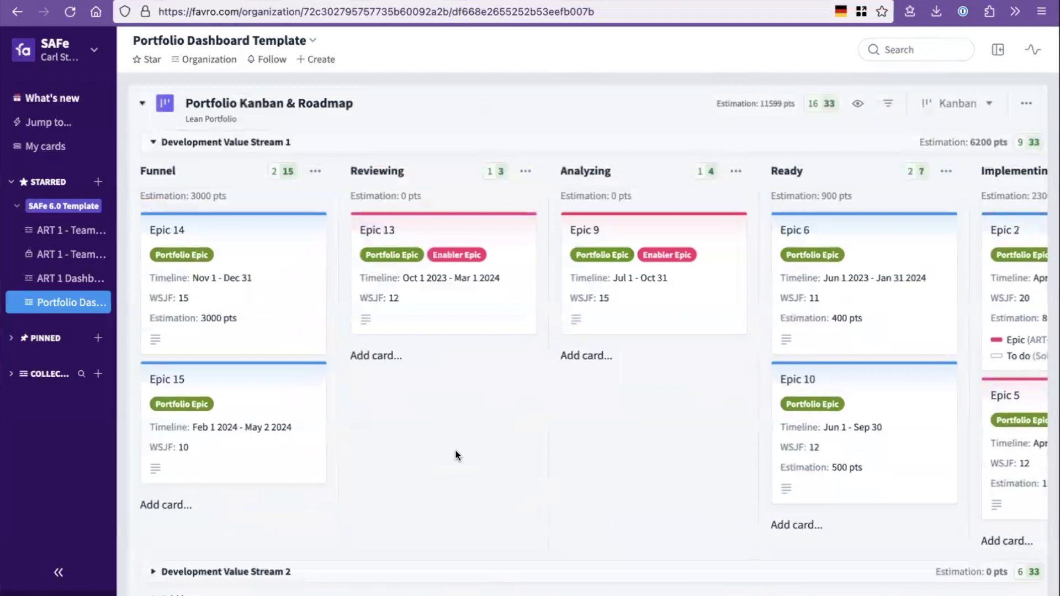
click(64, 279)
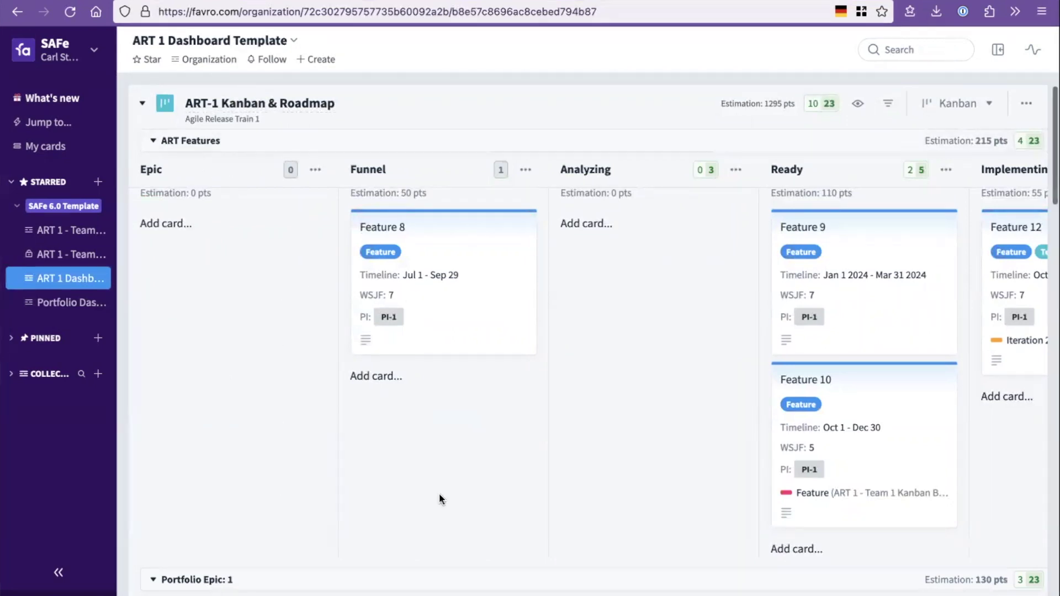
scroll(625, 535, down, 3)
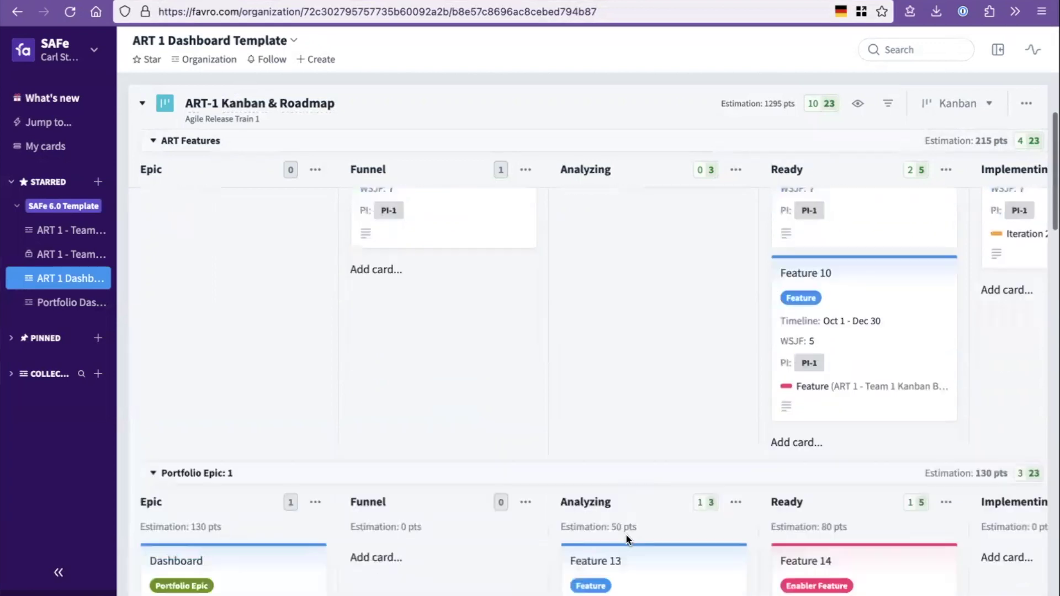
scroll(625, 535, down, 5)
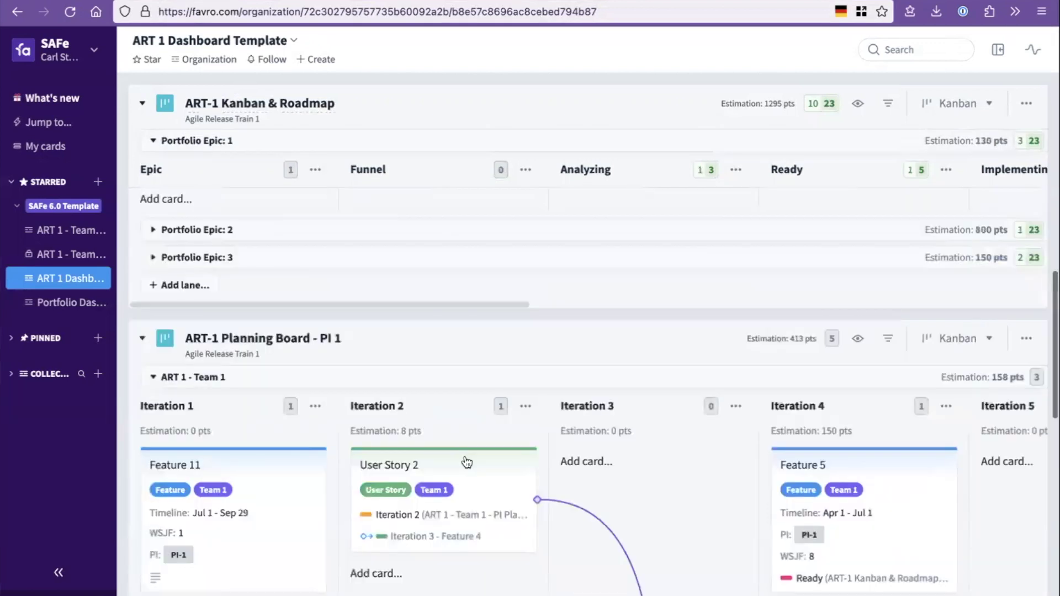
scroll(467, 463, down, 5)
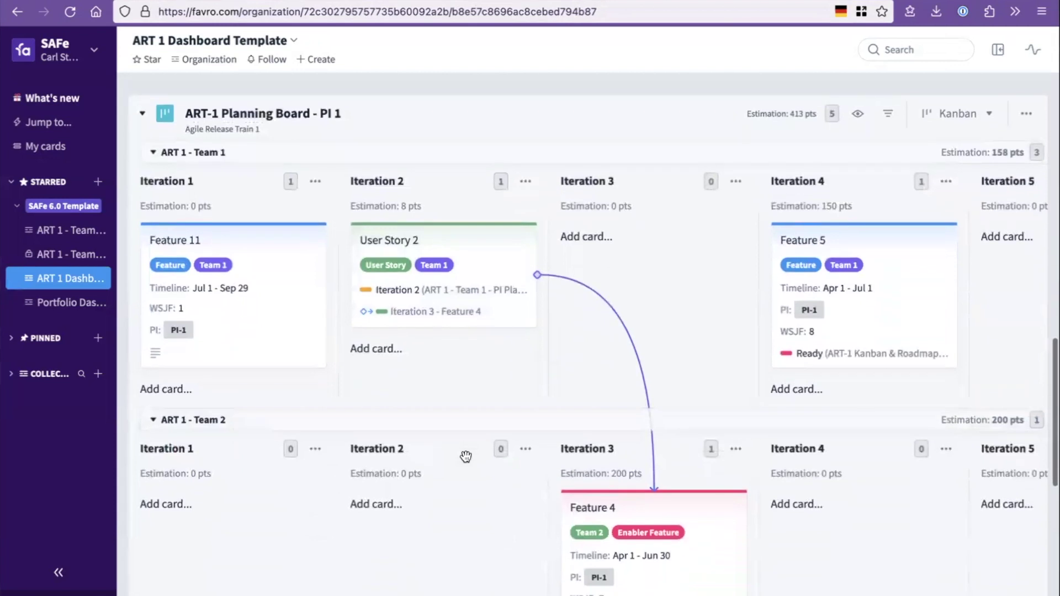
scroll(466, 456, down, 1)
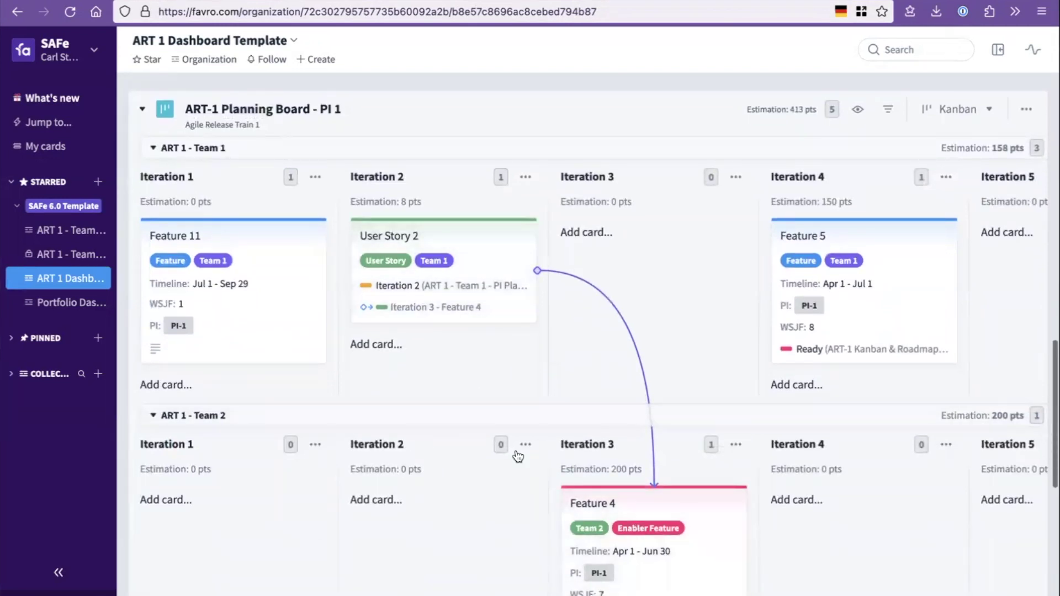
scroll(488, 415, up, 1)
scroll(487, 415, up, 10)
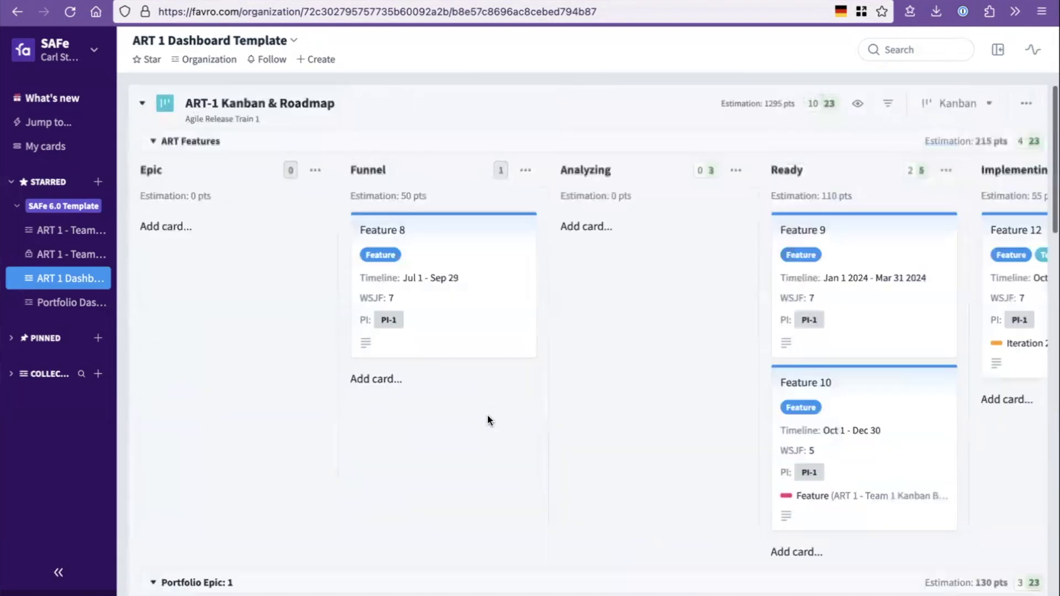
click(51, 260)
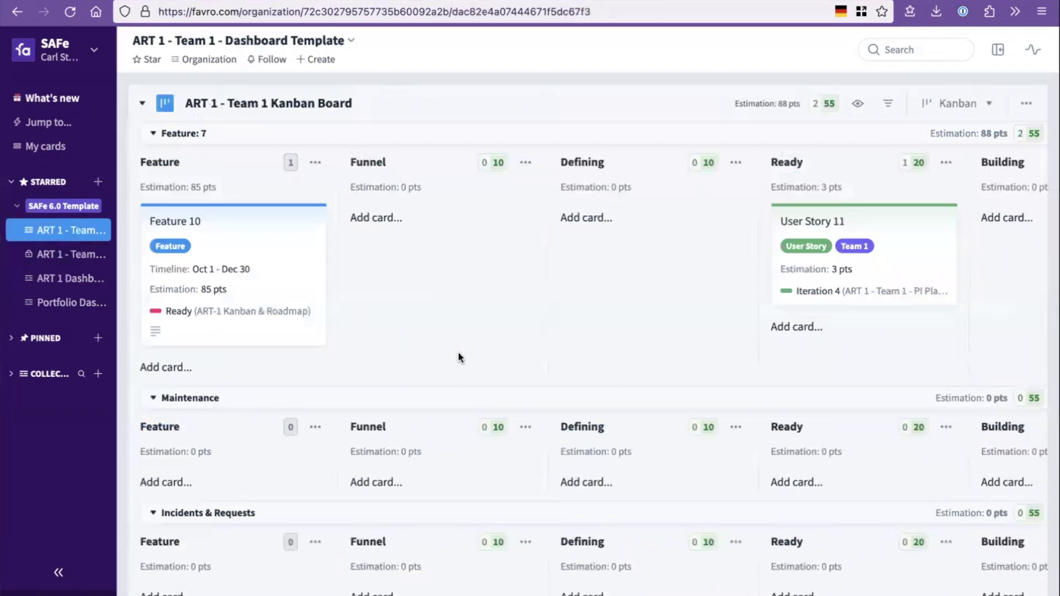
scroll(458, 354, down, 8)
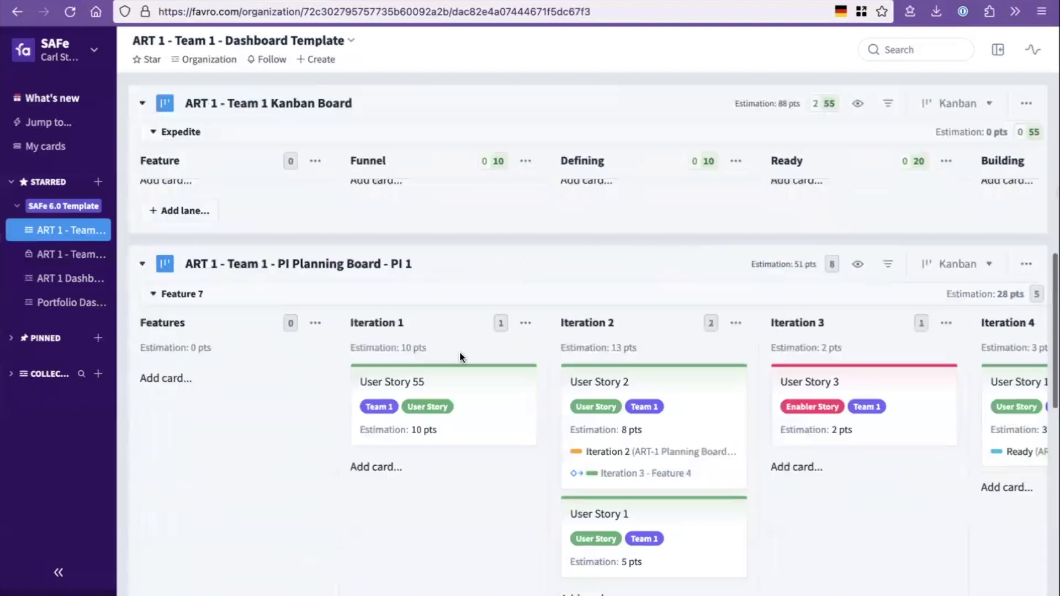
scroll(460, 354, down, 3)
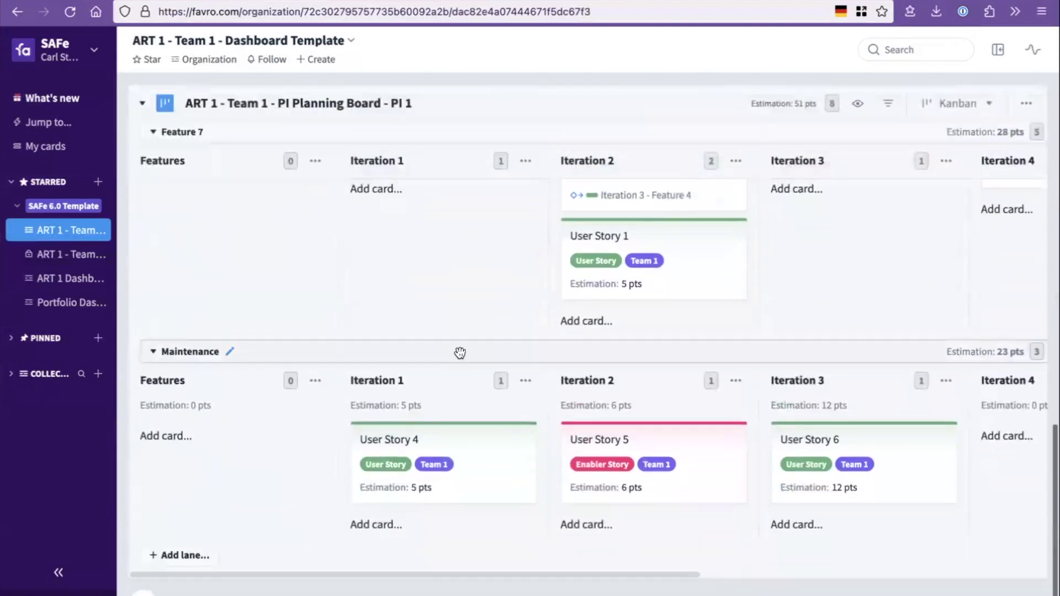
scroll(460, 352, up, 10)
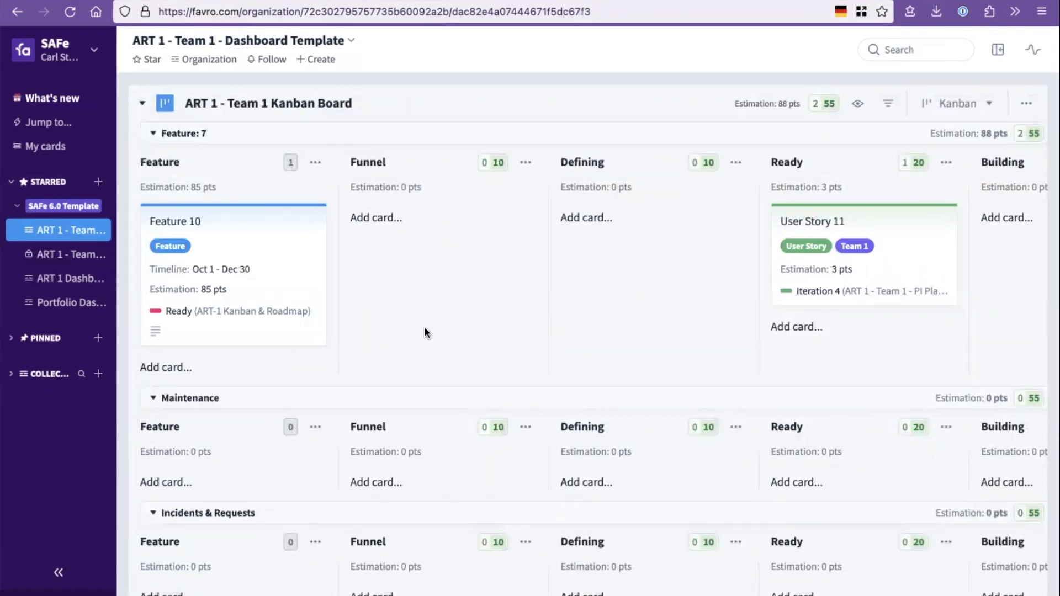
click(69, 305)
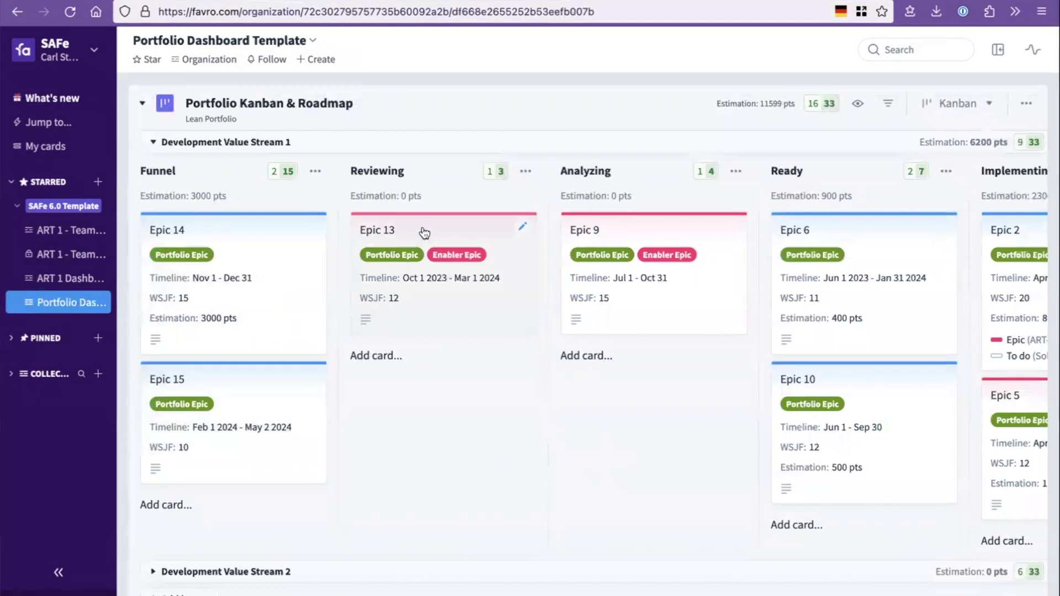
mouse_move(426, 232)
mouse_down()
mouse_move(494, 235)
mouse_move(458, 212)
mouse_move(407, 247)
mouse_move(439, 220)
mouse_move(435, 228)
mouse_up()
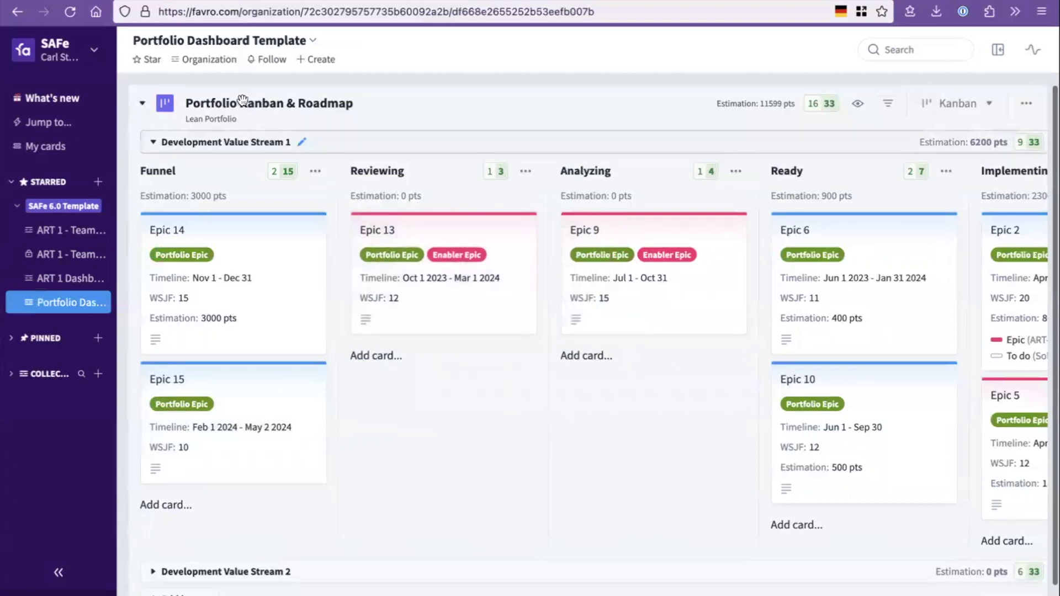
scroll(540, 464, right, 2)
scroll(540, 464, right, 5)
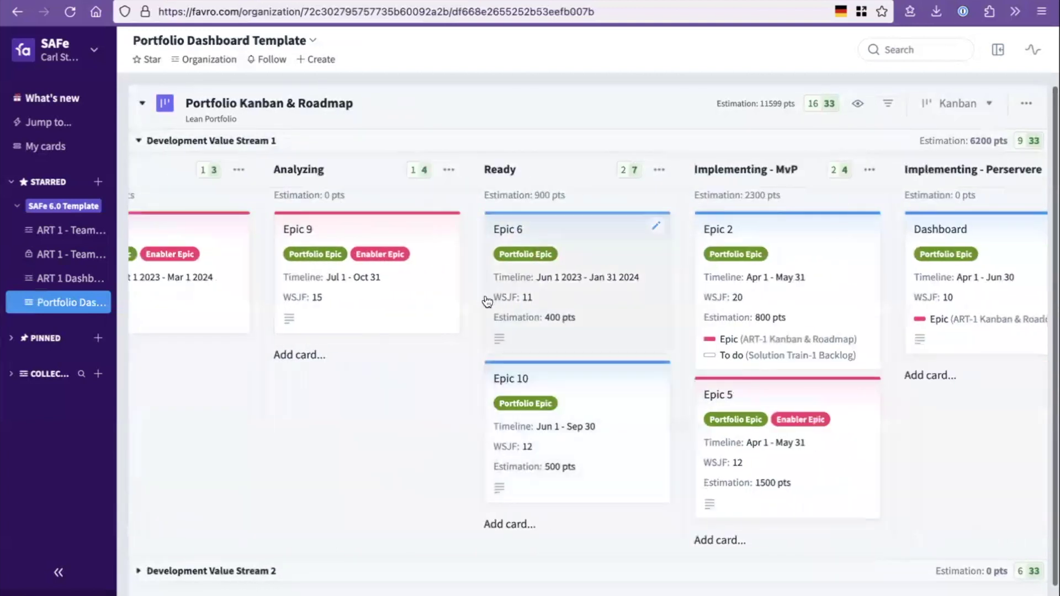
scroll(448, 381, right, 1)
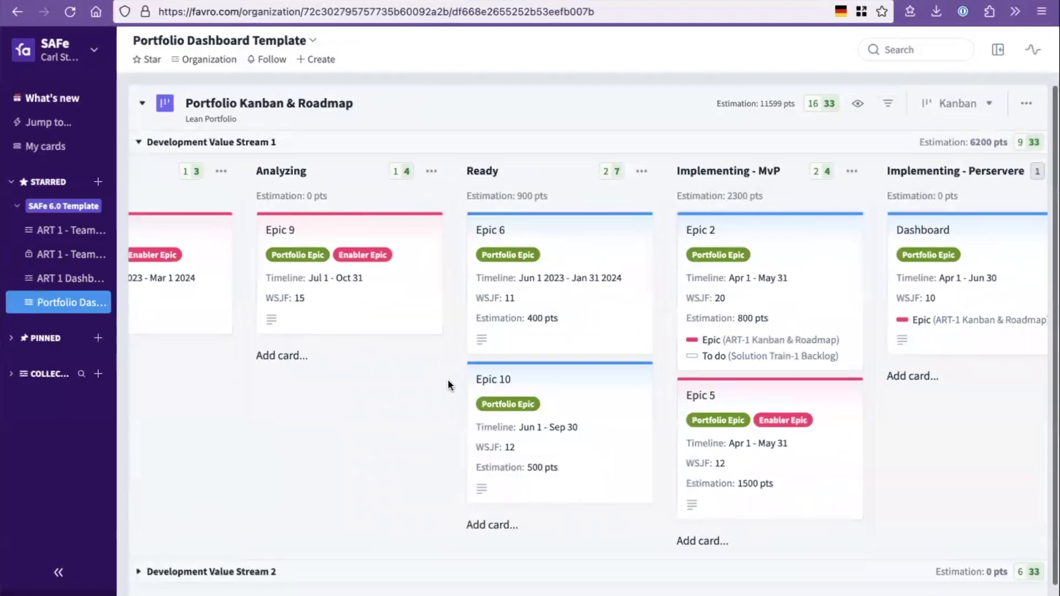
scroll(424, 386, right, 3)
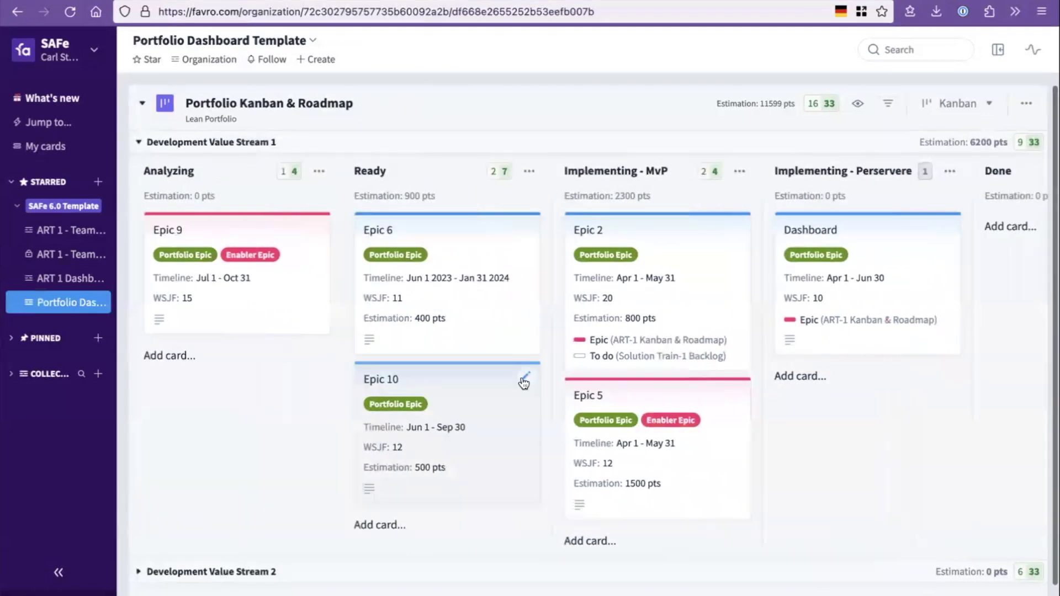
drag(820, 231, 795, 232)
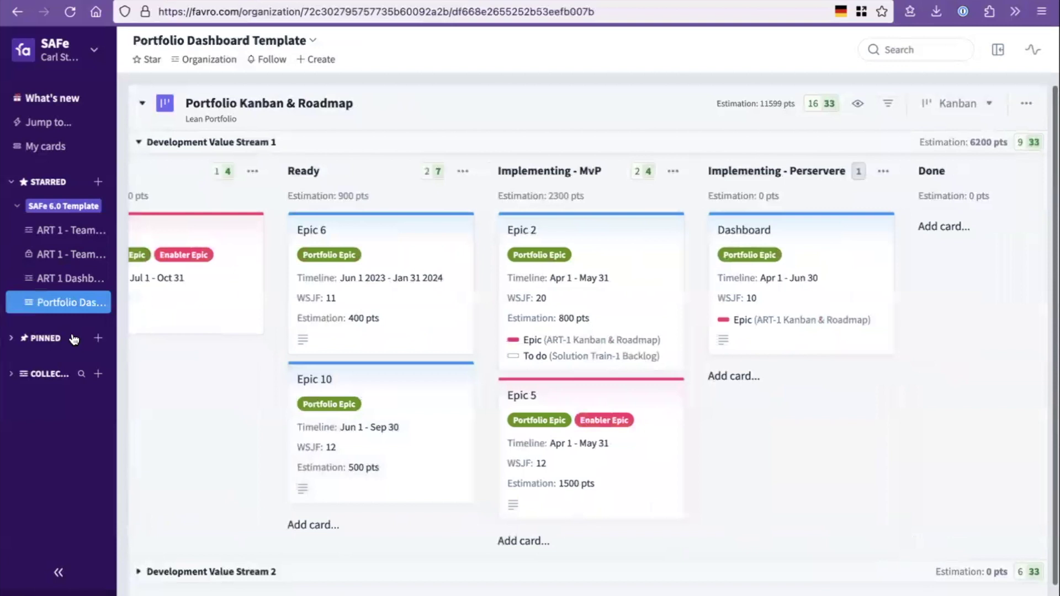
click(67, 276)
scroll(416, 415, right, 10)
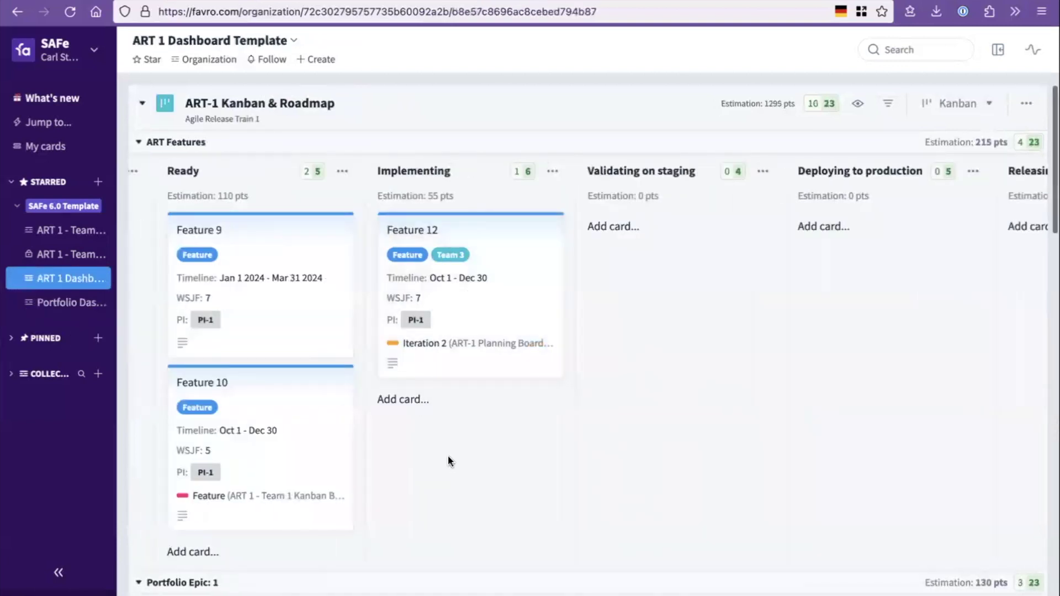
scroll(448, 455, left, 10)
scroll(449, 456, down, 3)
scroll(448, 457, down, 5)
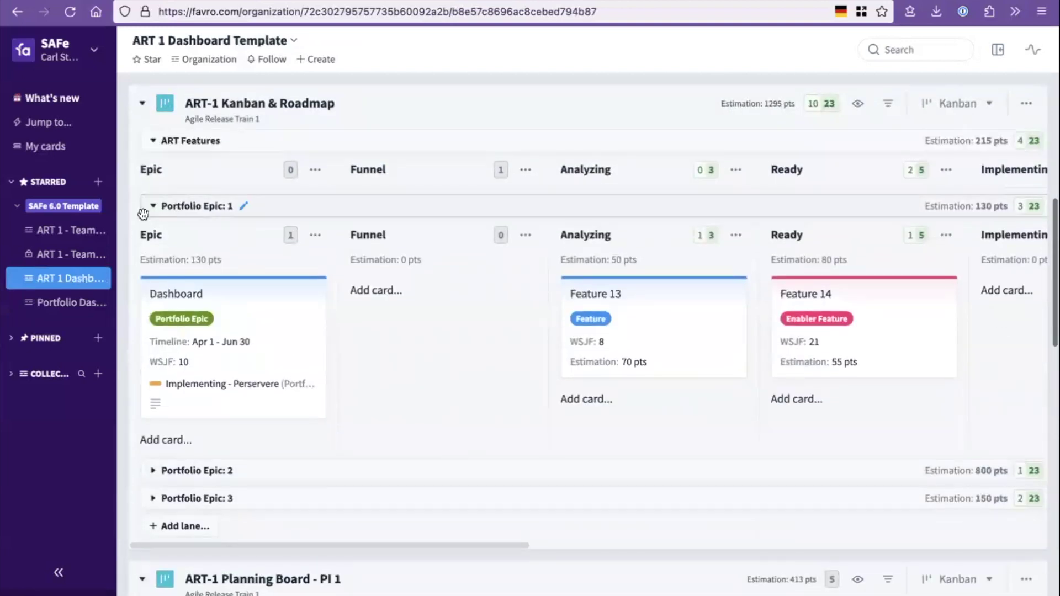
scroll(356, 308, up, 1)
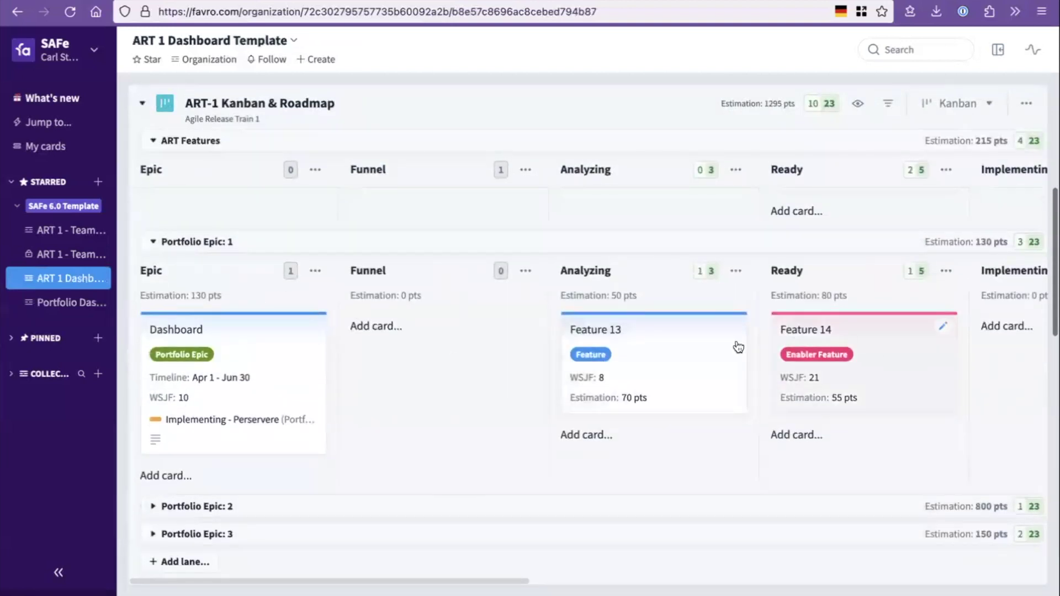
mouse_move(273, 325)
mouse_down()
mouse_move(225, 315)
mouse_move(287, 316)
mouse_up()
drag(658, 343, 715, 343)
drag(827, 340, 802, 330)
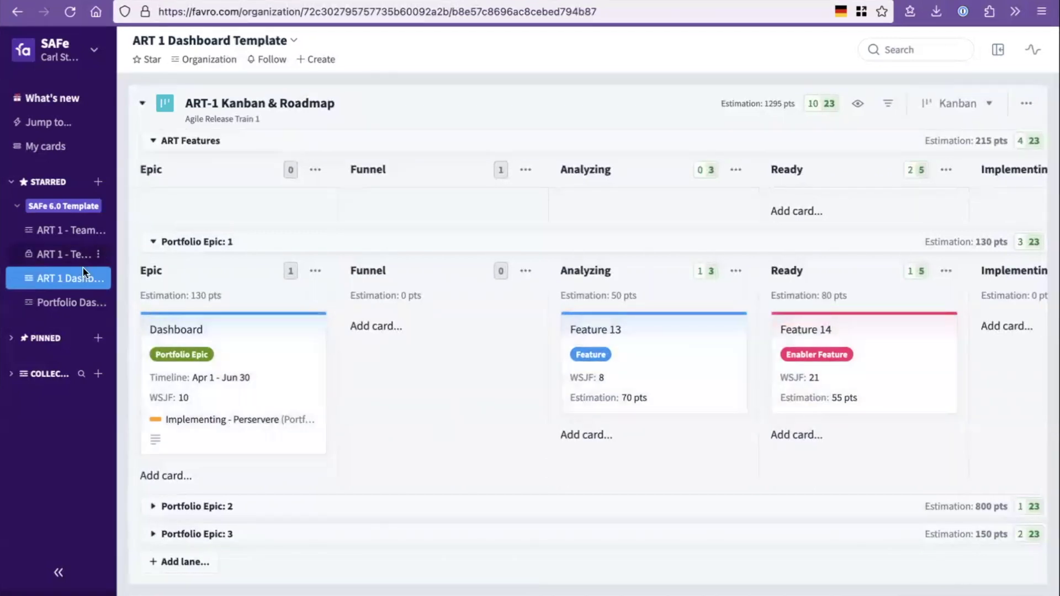
click(70, 302)
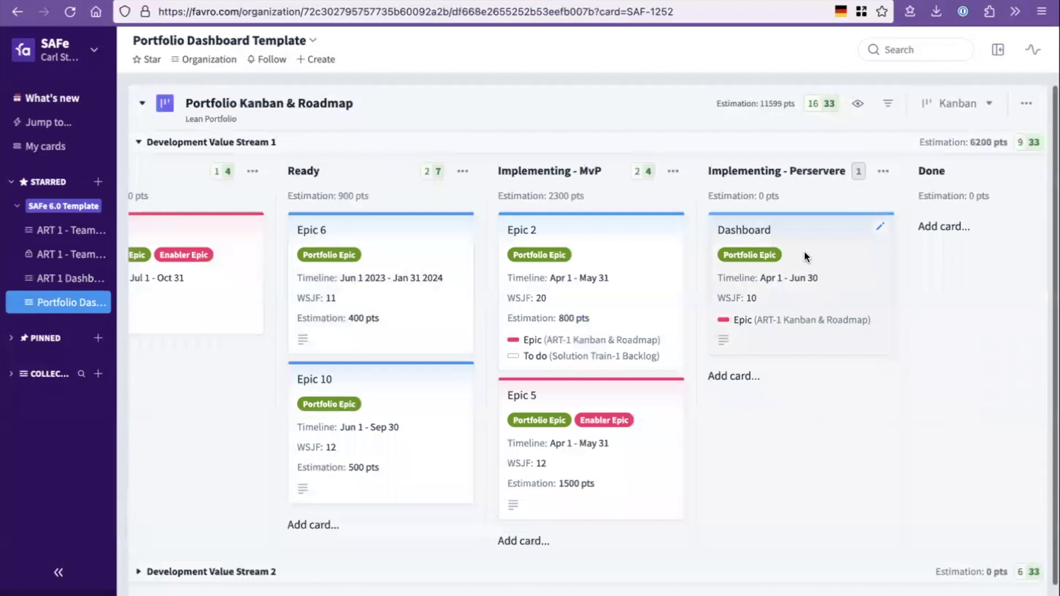
click(806, 258)
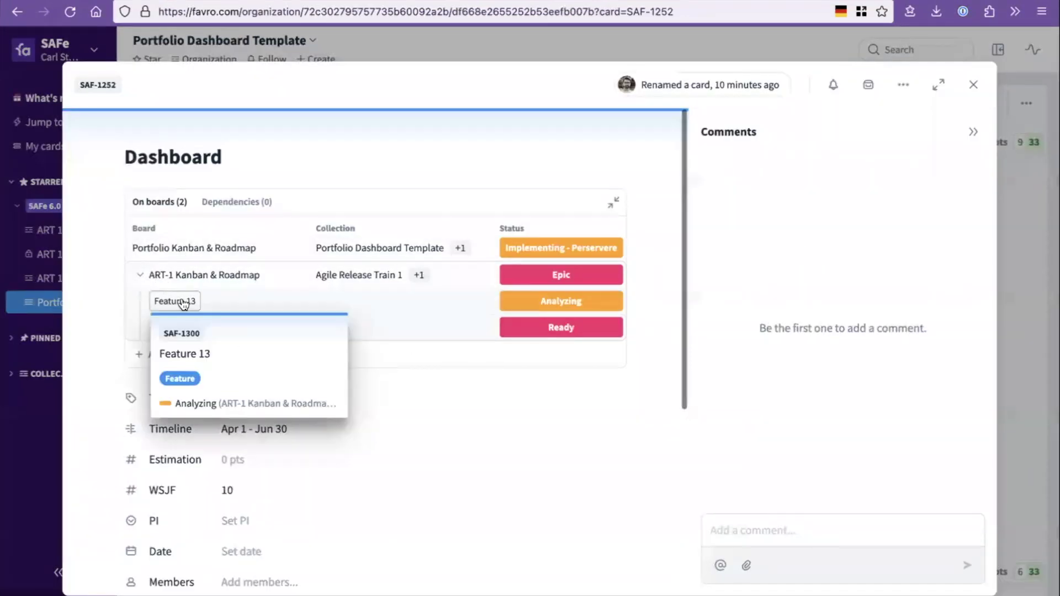
mouse_move(187, 330)
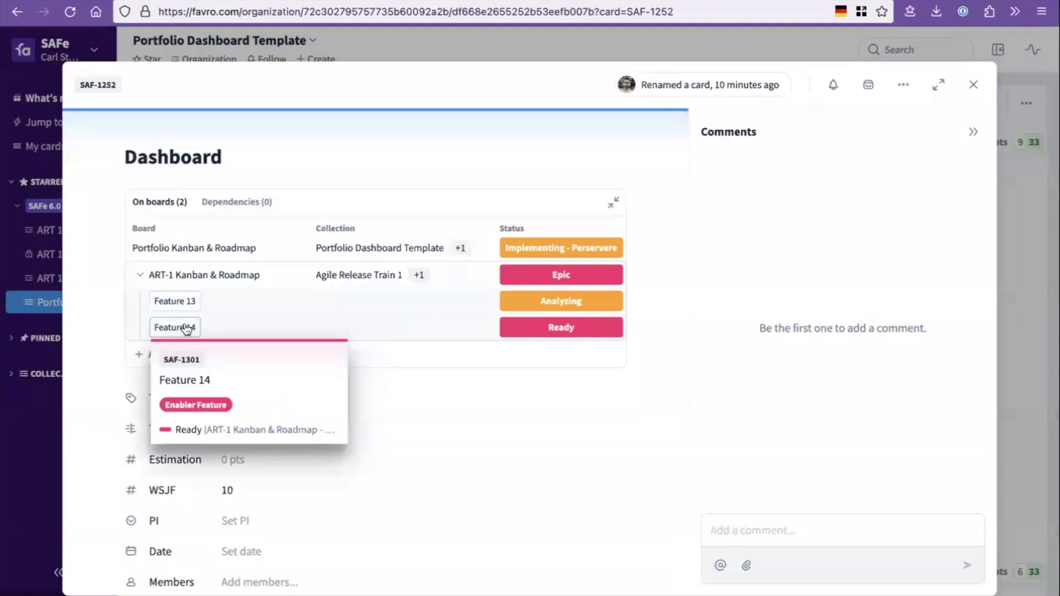
click(972, 86)
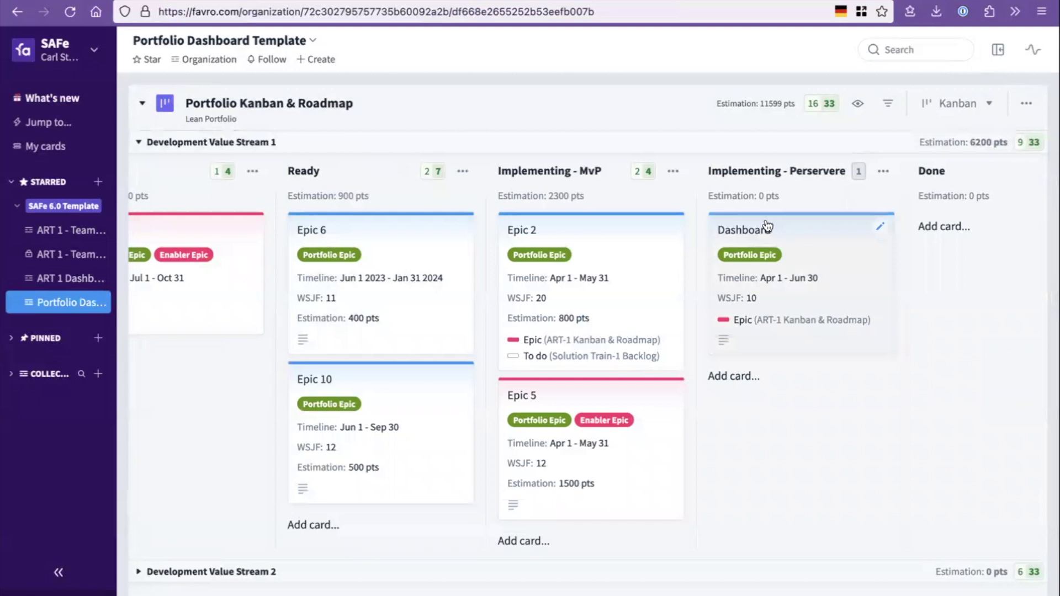
click(771, 227)
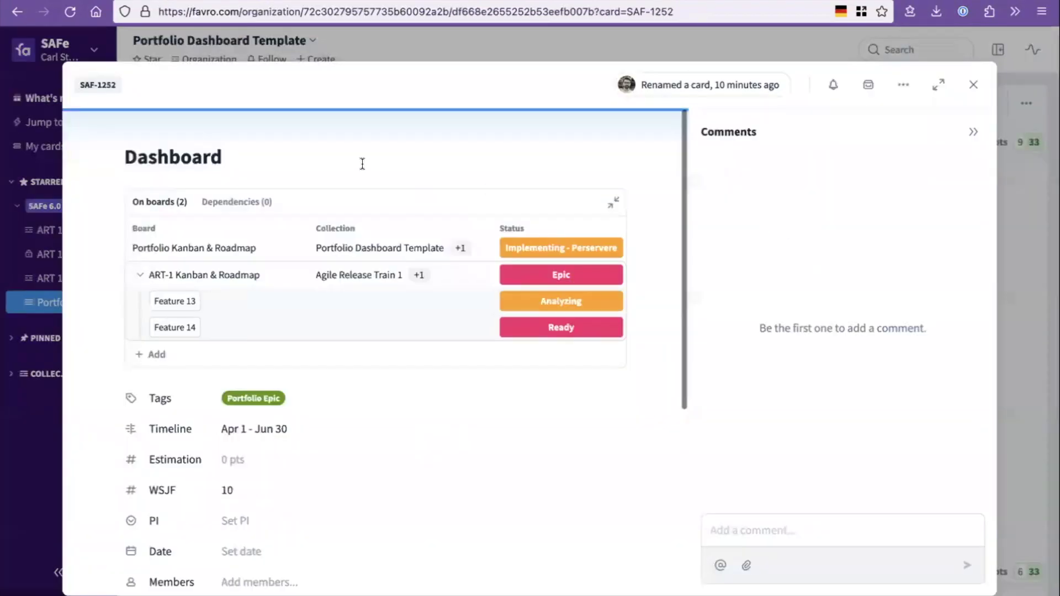
click(363, 164)
text(fu)
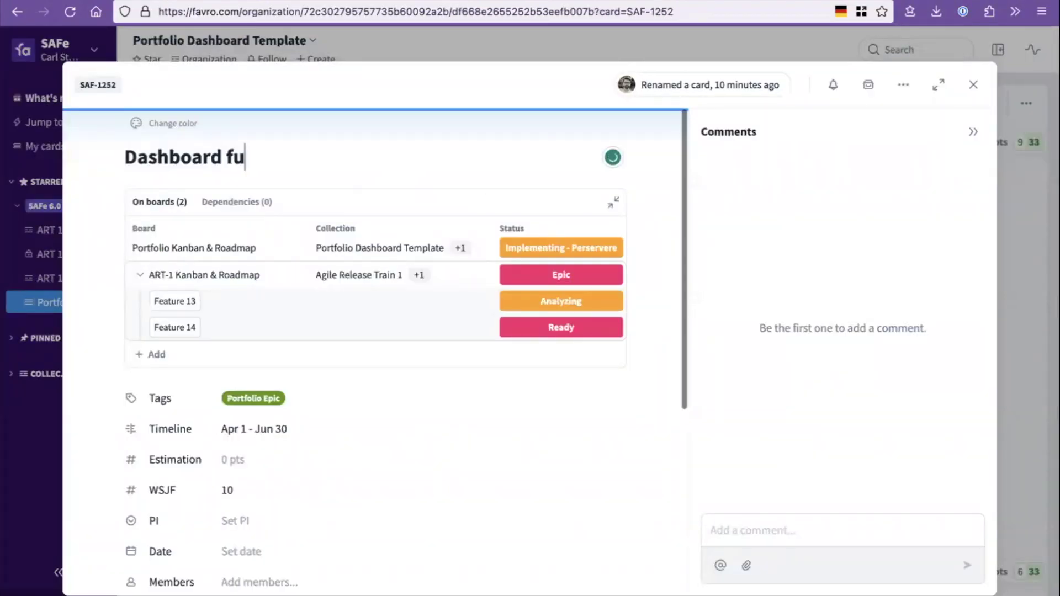
text(nction)
key(Return)
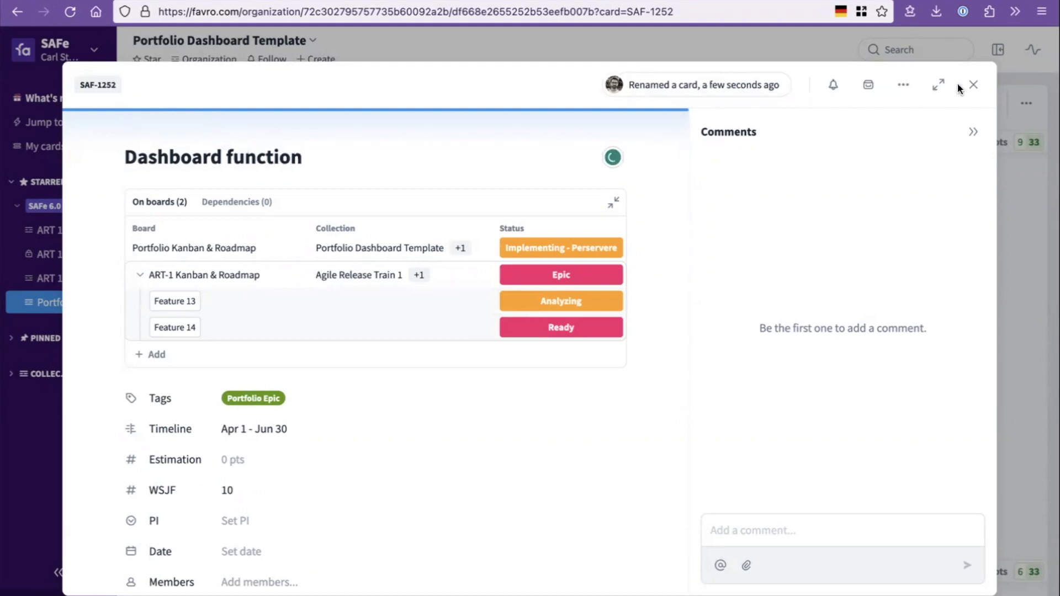
click(967, 85)
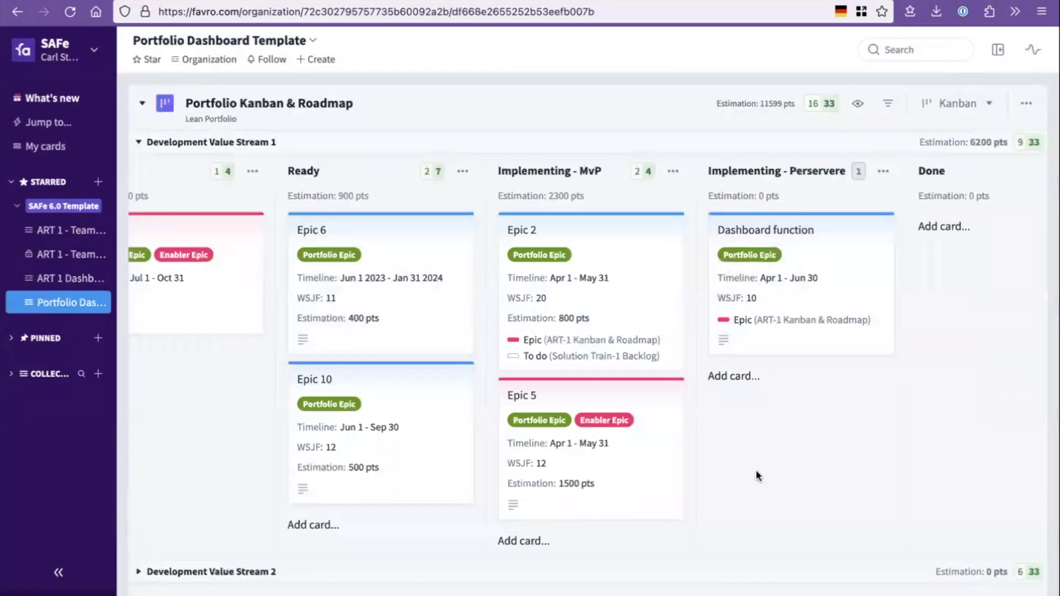
click(68, 278)
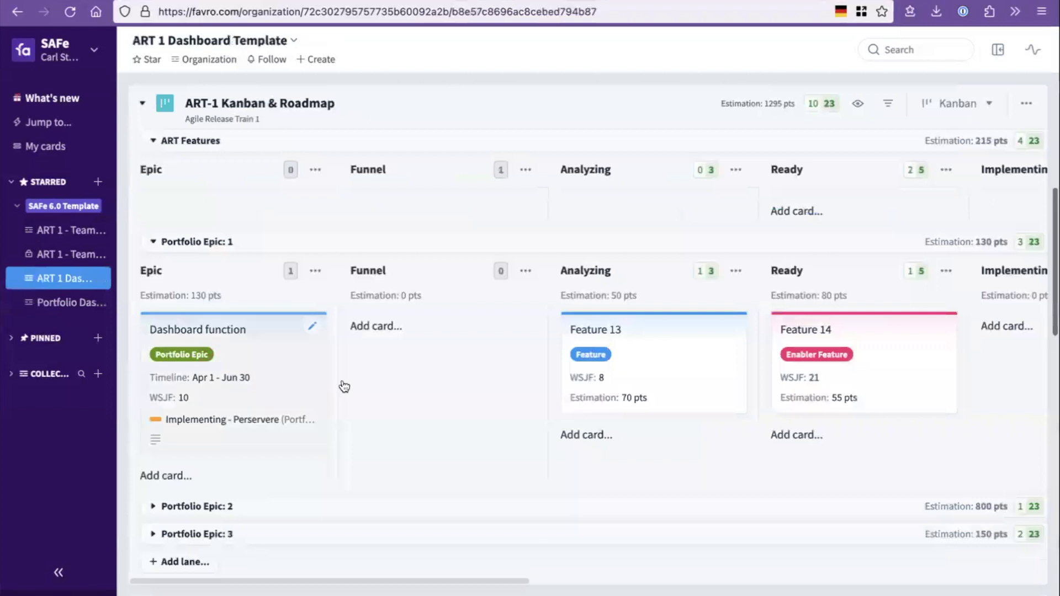
mouse_move(198, 310)
mouse_down()
mouse_move(255, 310)
mouse_move(189, 325)
mouse_up()
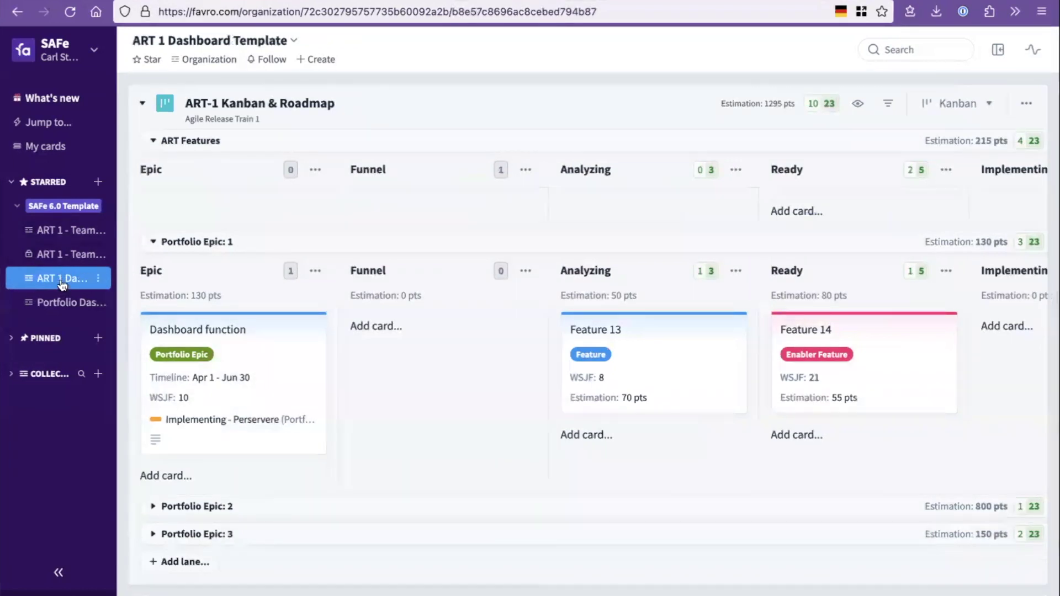
click(63, 305)
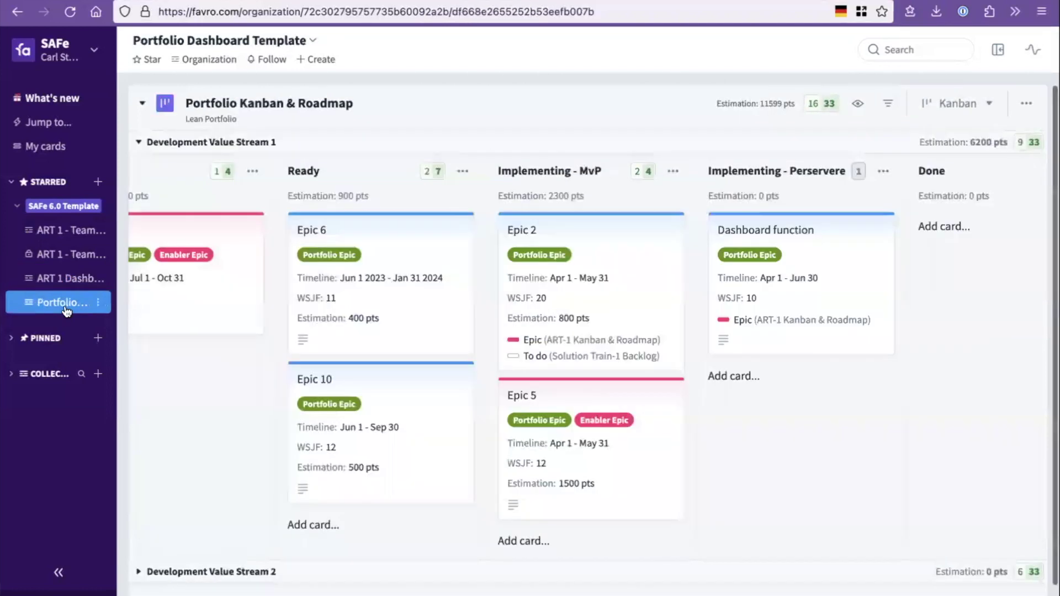
click(60, 282)
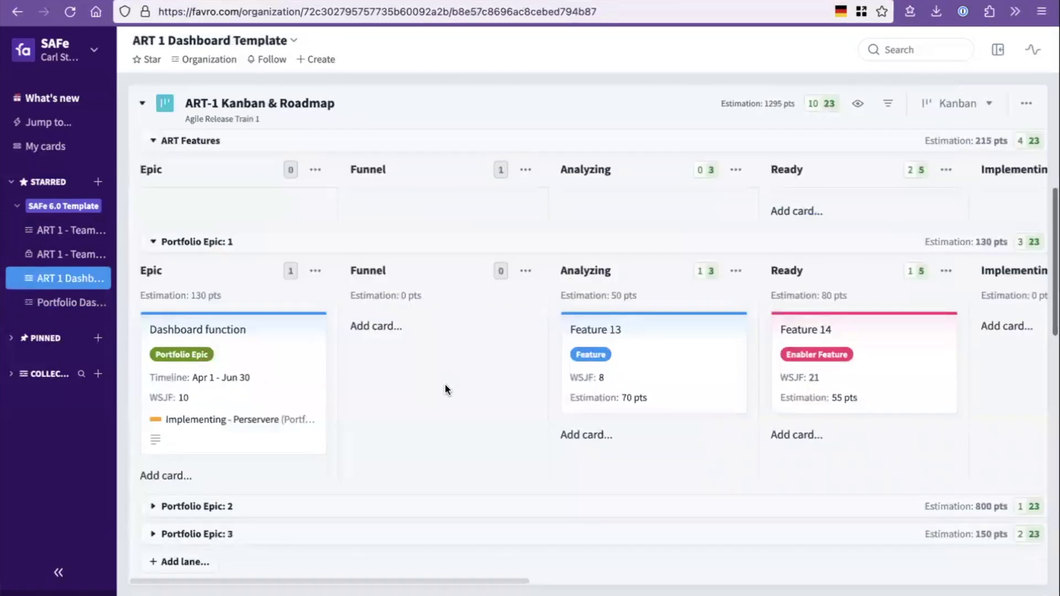
click(43, 259)
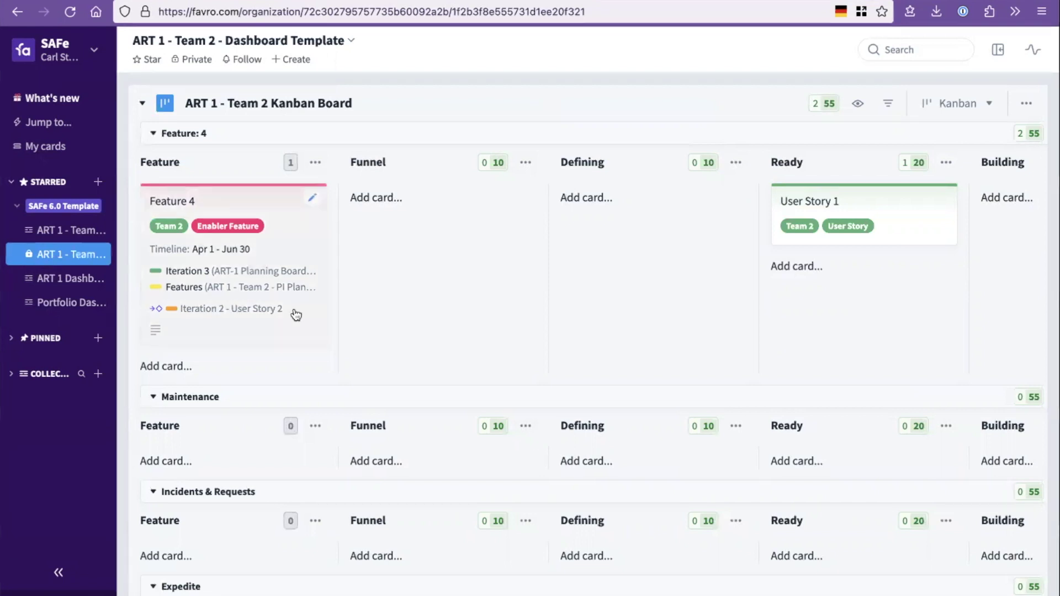
click(83, 232)
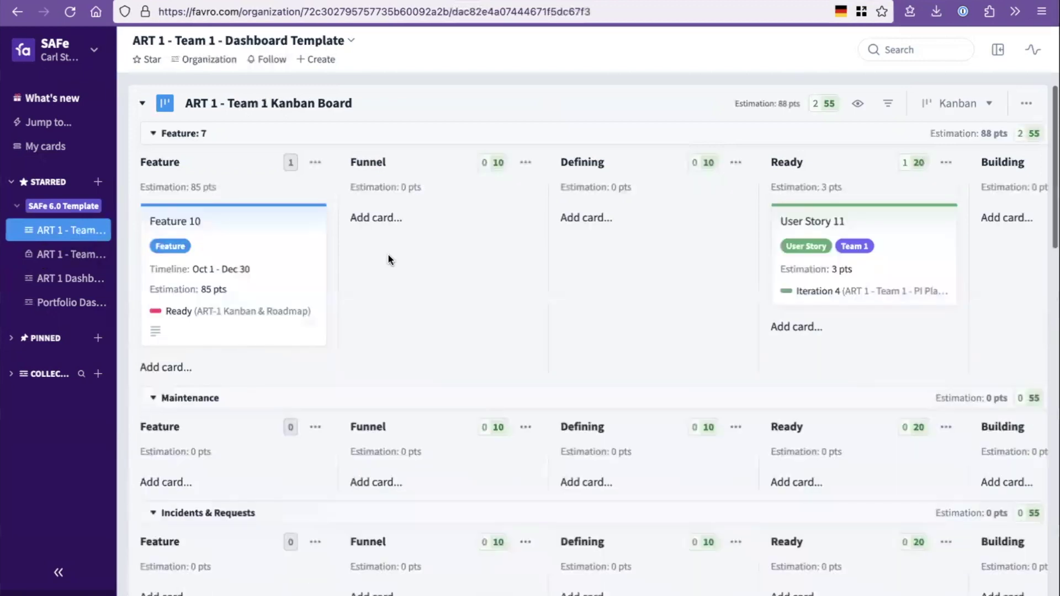
click(59, 282)
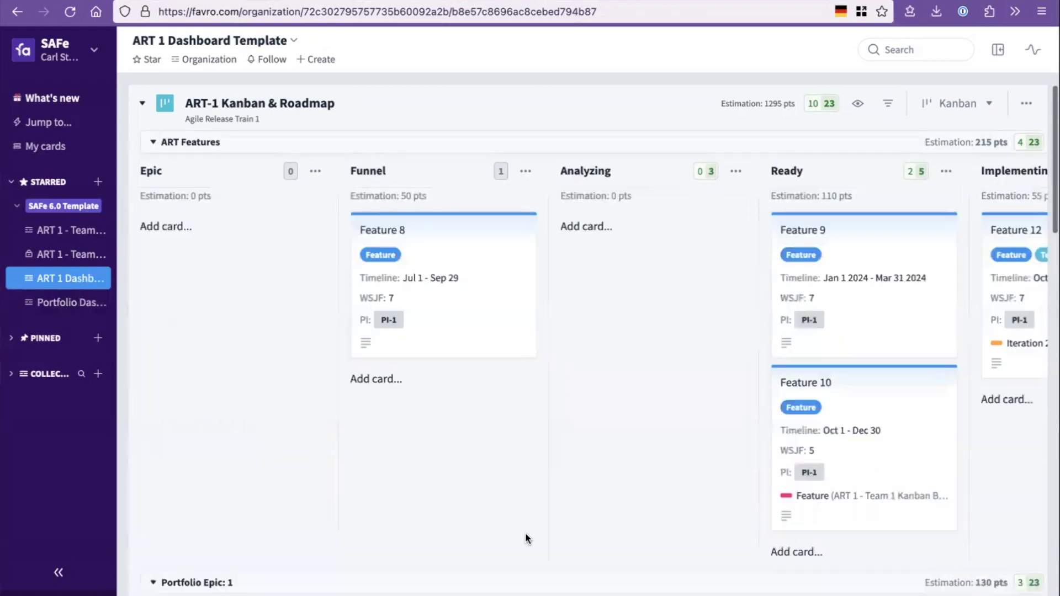
scroll(667, 494, right, 2)
scroll(667, 495, right, 10)
scroll(667, 495, left, 8)
scroll(667, 495, left, 5)
mouse_move(838, 240)
mouse_down()
mouse_move(890, 213)
mouse_move(845, 249)
mouse_up()
scroll(654, 356, right, 10)
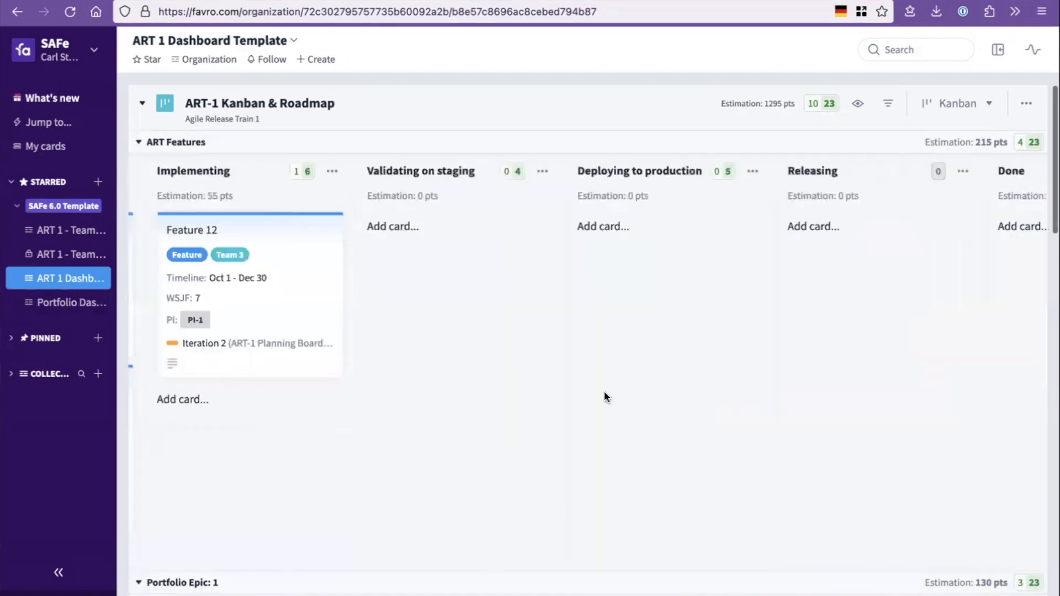
scroll(472, 459, left, 8)
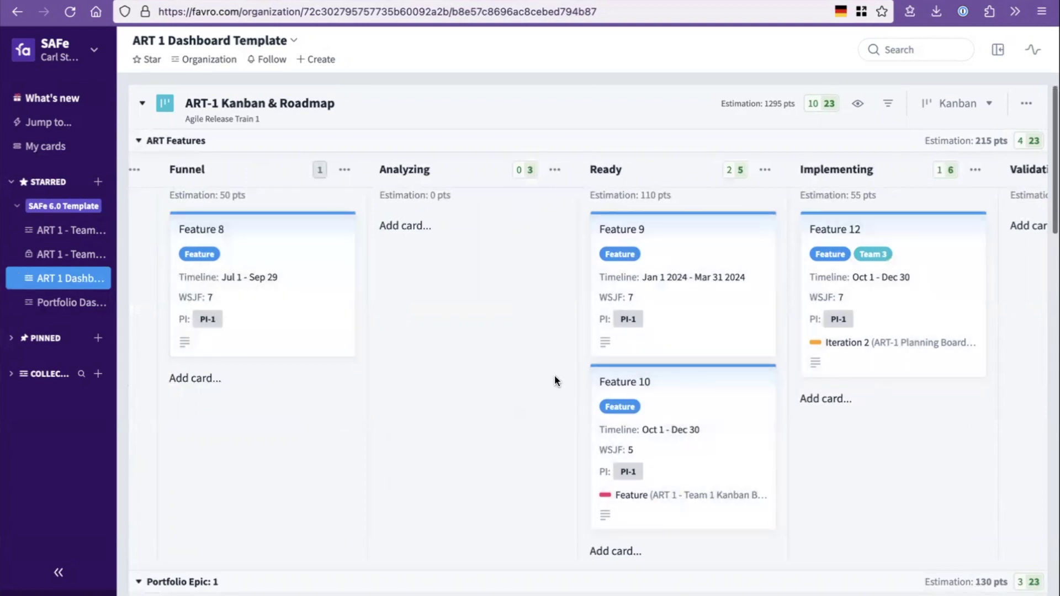
scroll(554, 378, right, 5)
scroll(569, 470, left, 8)
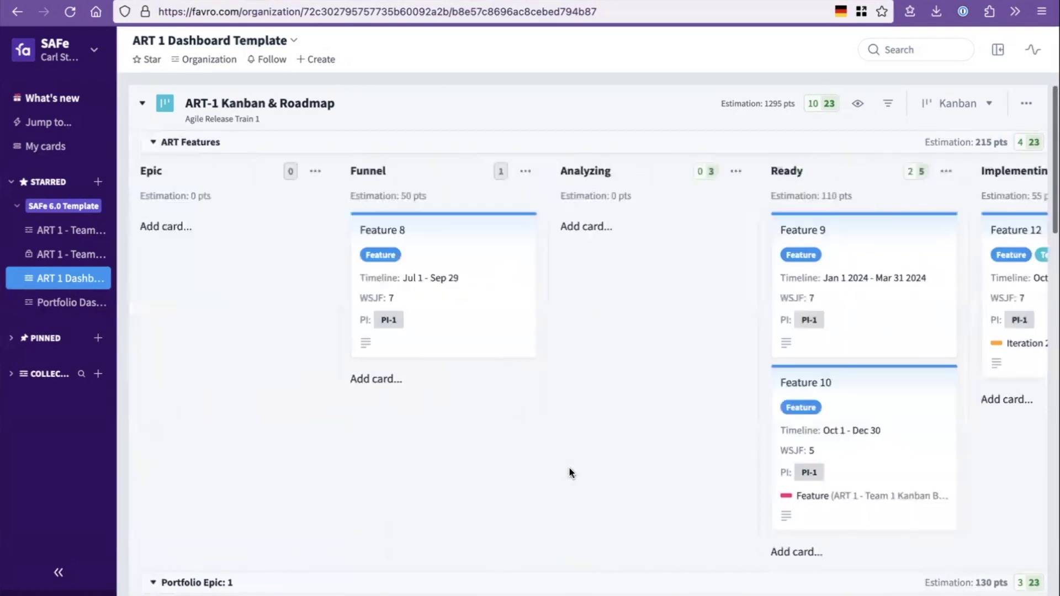
scroll(569, 469, right, 1)
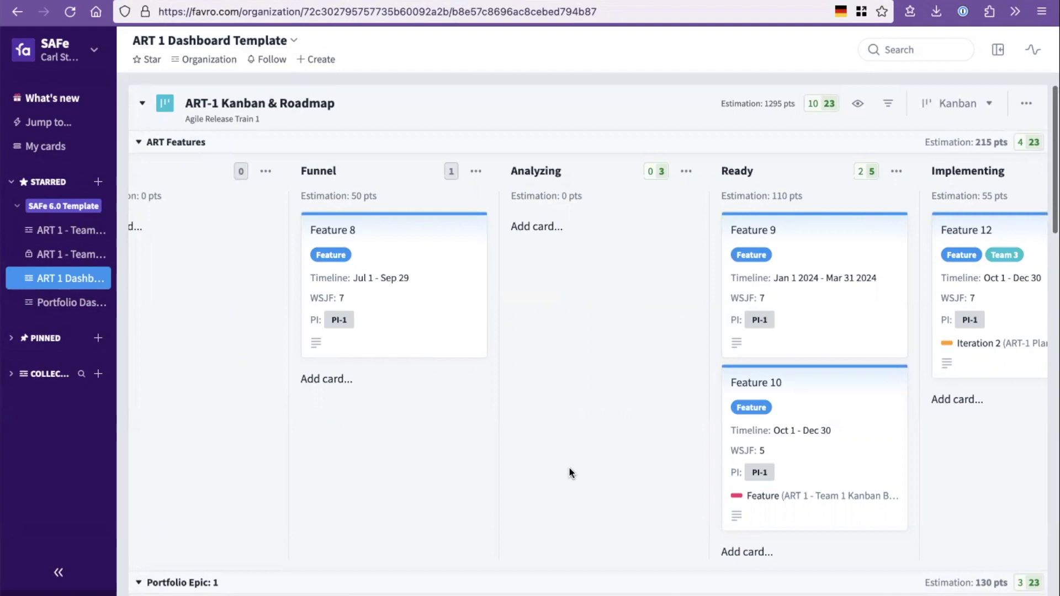
scroll(611, 395, right, 3)
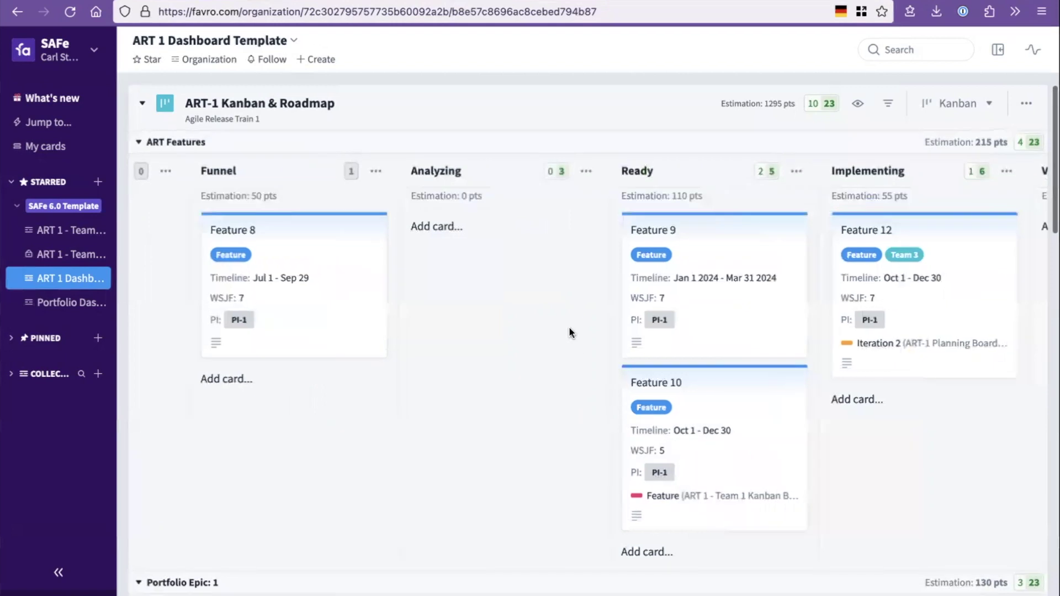
click(969, 103)
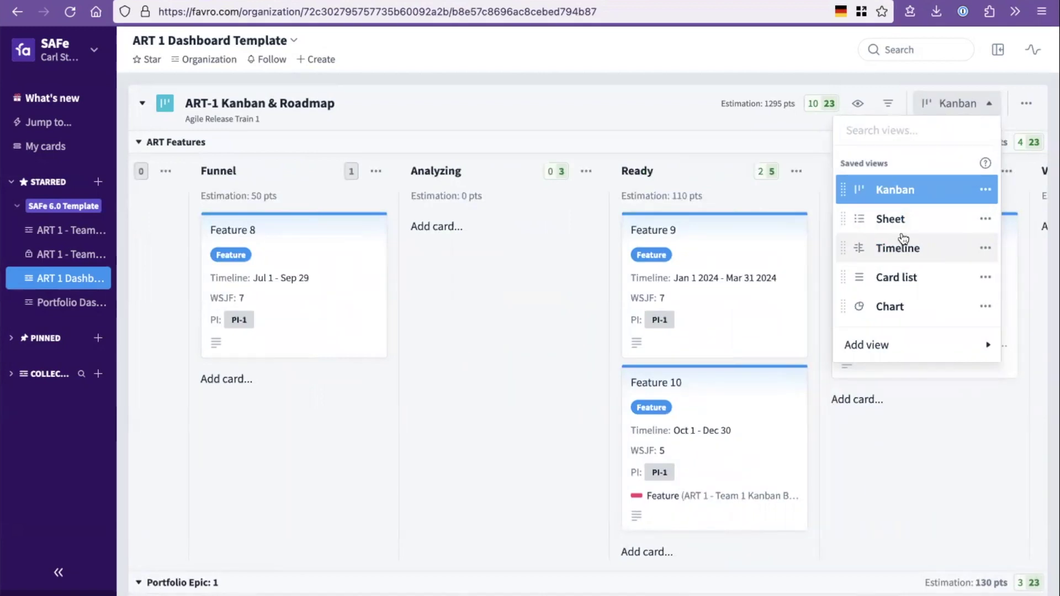
click(903, 238)
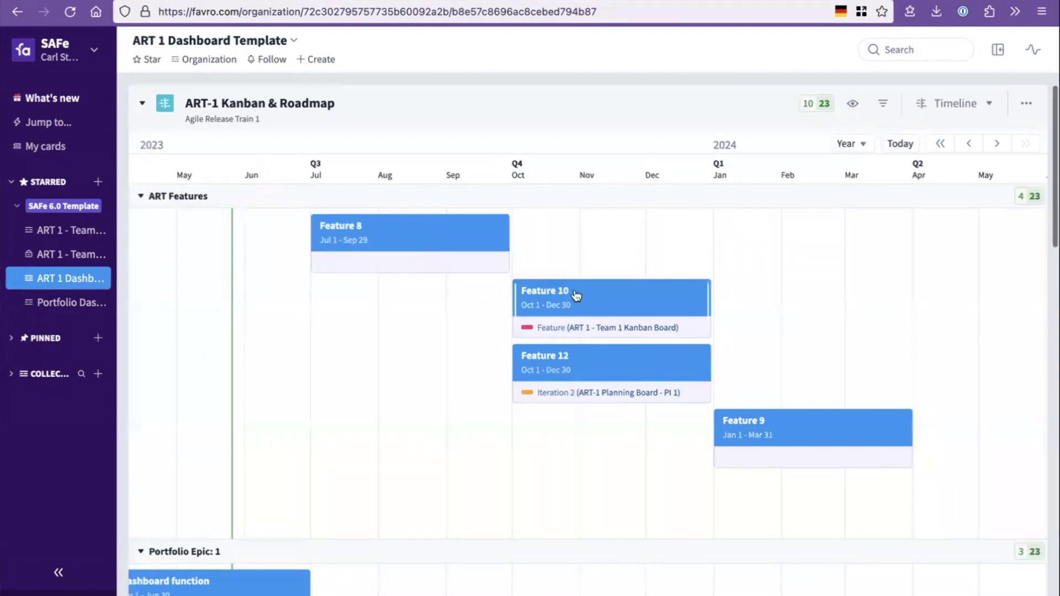
mouse_move(426, 244)
mouse_down()
mouse_move(407, 239)
mouse_move(428, 249)
mouse_up()
mouse_move(580, 296)
mouse_down()
mouse_move(569, 303)
mouse_move(580, 308)
mouse_up()
mouse_move(593, 370)
mouse_down()
mouse_move(661, 370)
mouse_move(602, 375)
mouse_up()
mouse_move(779, 435)
mouse_down()
mouse_move(853, 442)
mouse_move(782, 443)
mouse_up()
click(966, 105)
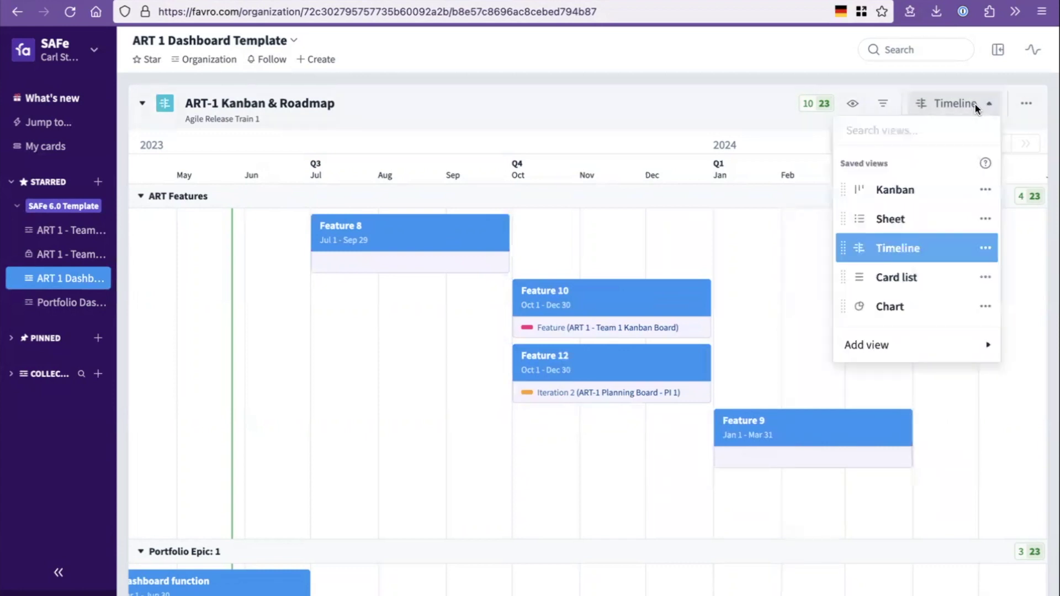
click(919, 192)
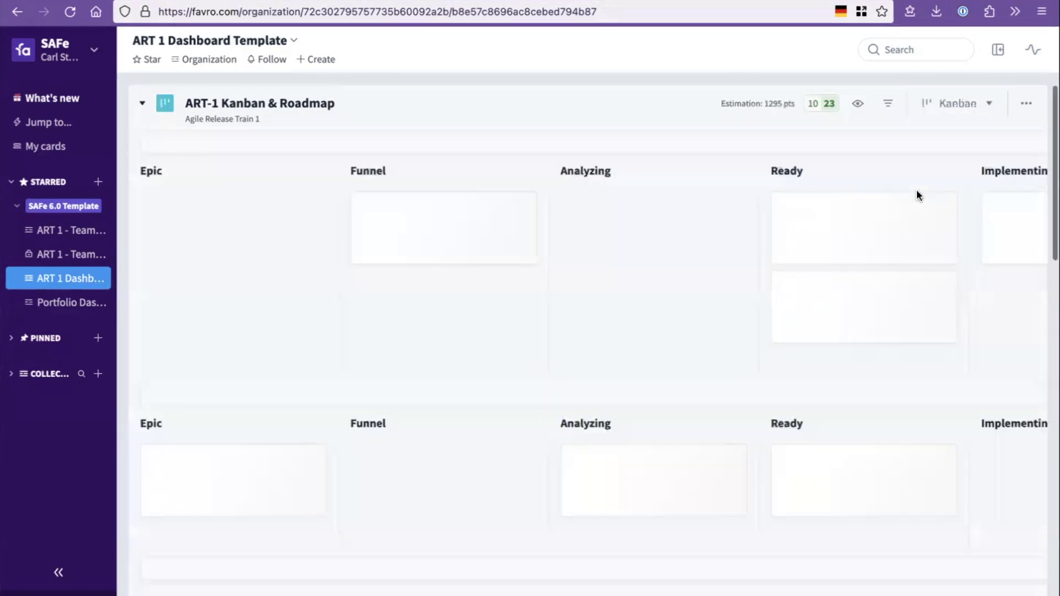
scroll(622, 315, right, 5)
scroll(624, 322, left, 5)
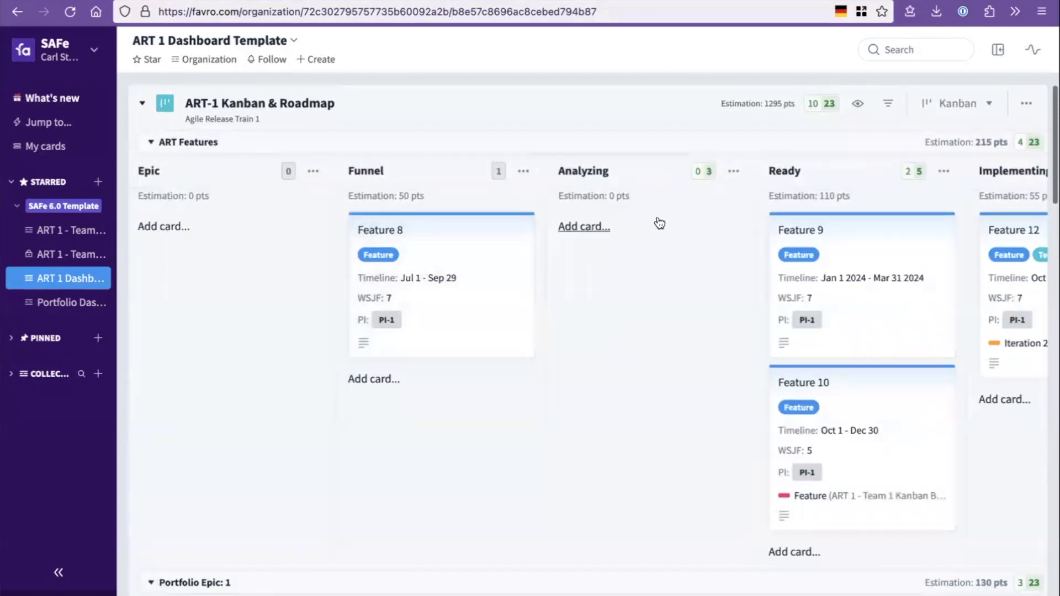
click(968, 105)
click(905, 253)
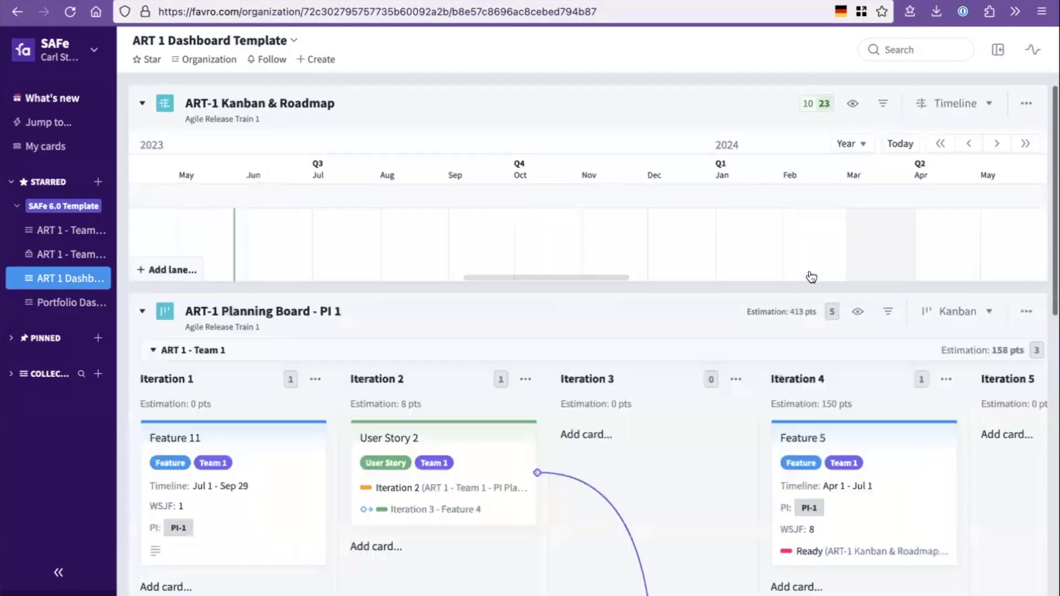
drag(674, 299, 797, 299)
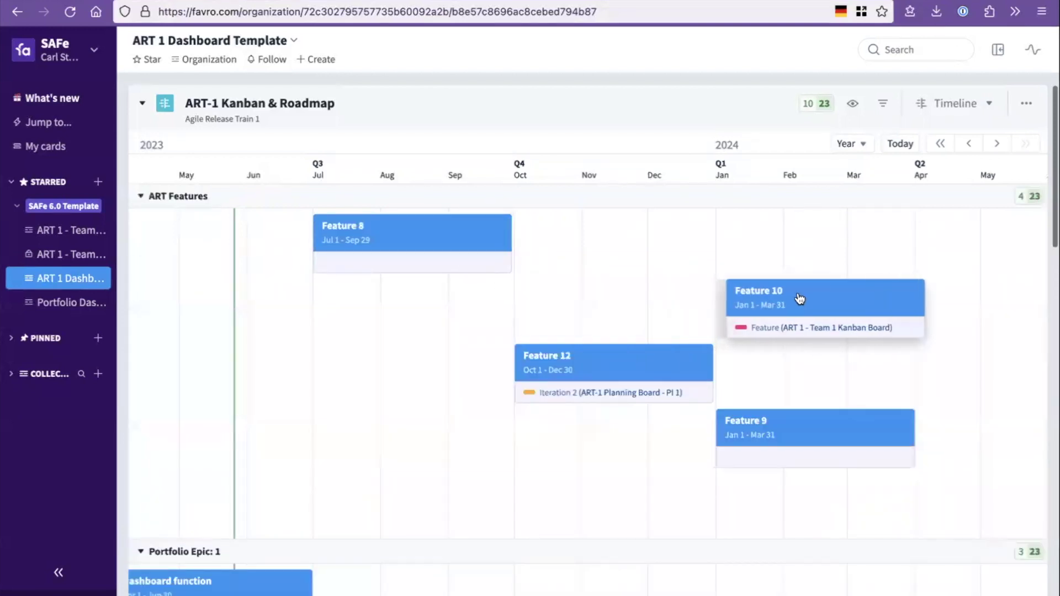
click(956, 104)
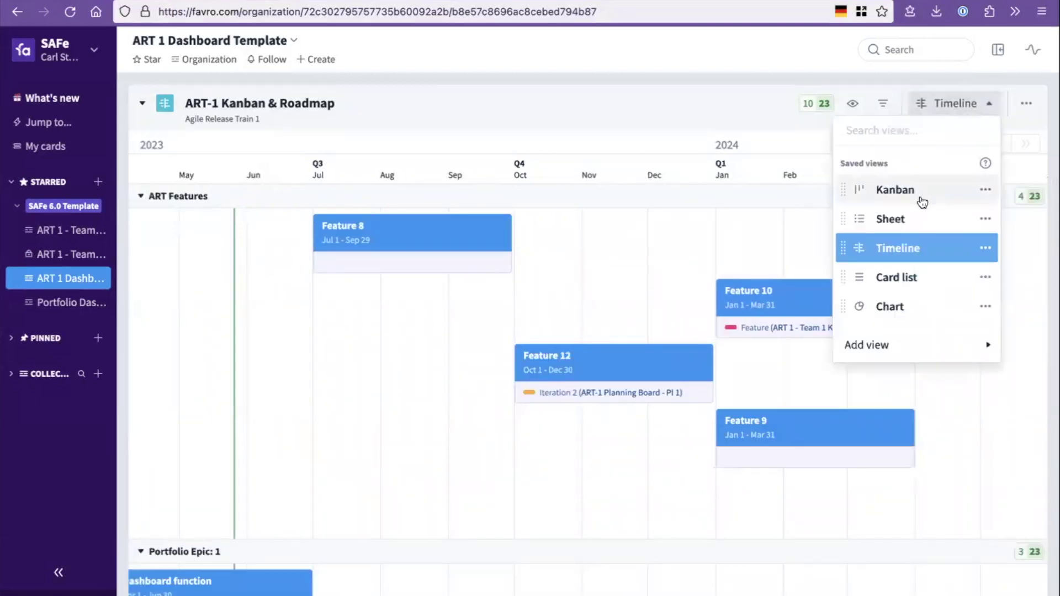
click(920, 193)
scroll(630, 323, right, 5)
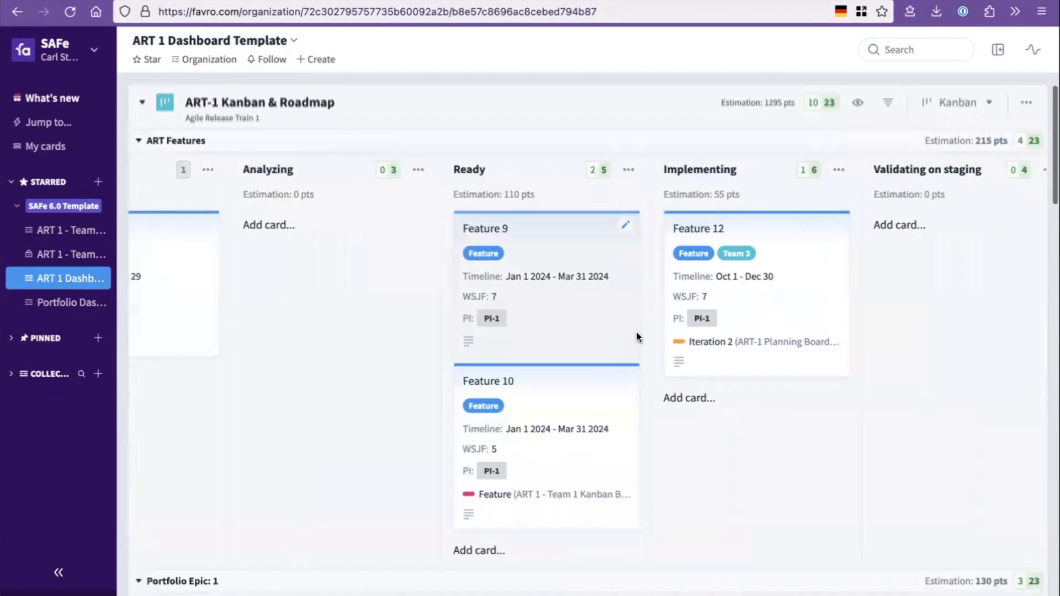
drag(552, 409, 386, 251)
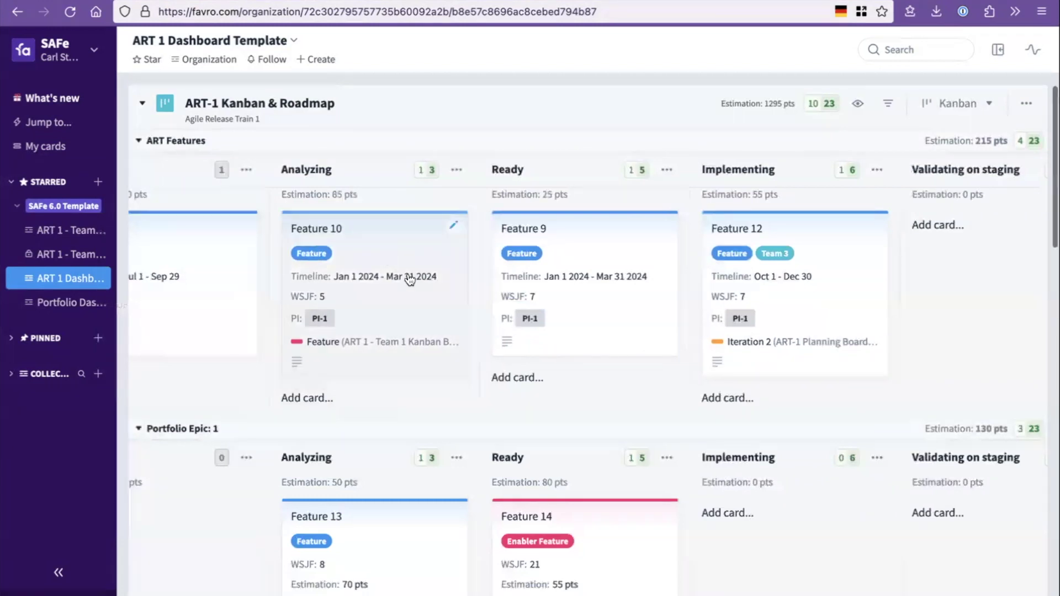
scroll(481, 248, left, 5)
drag(542, 216, 725, 234)
click(72, 303)
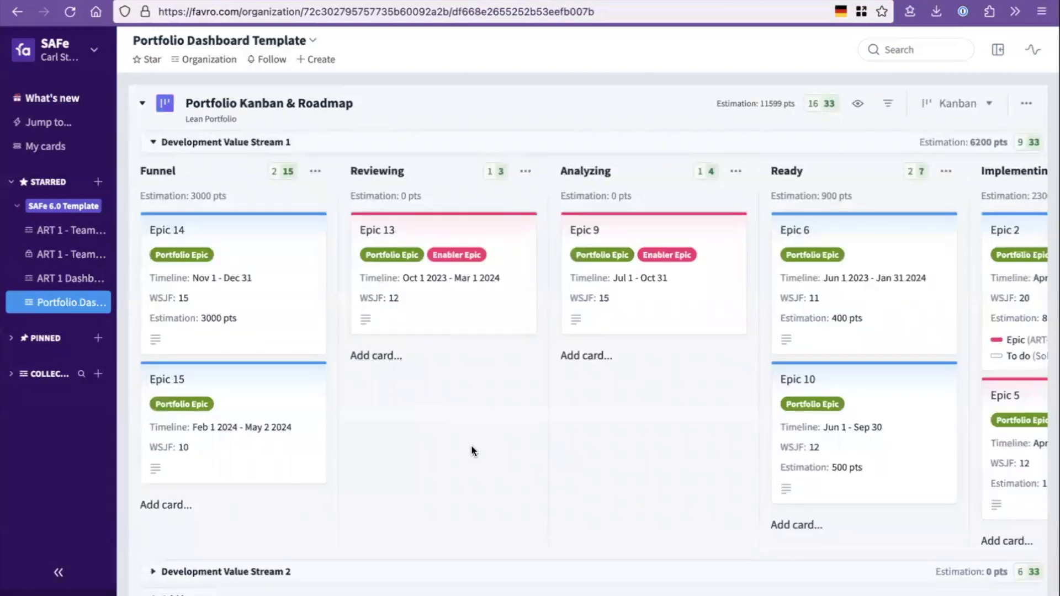
click(961, 103)
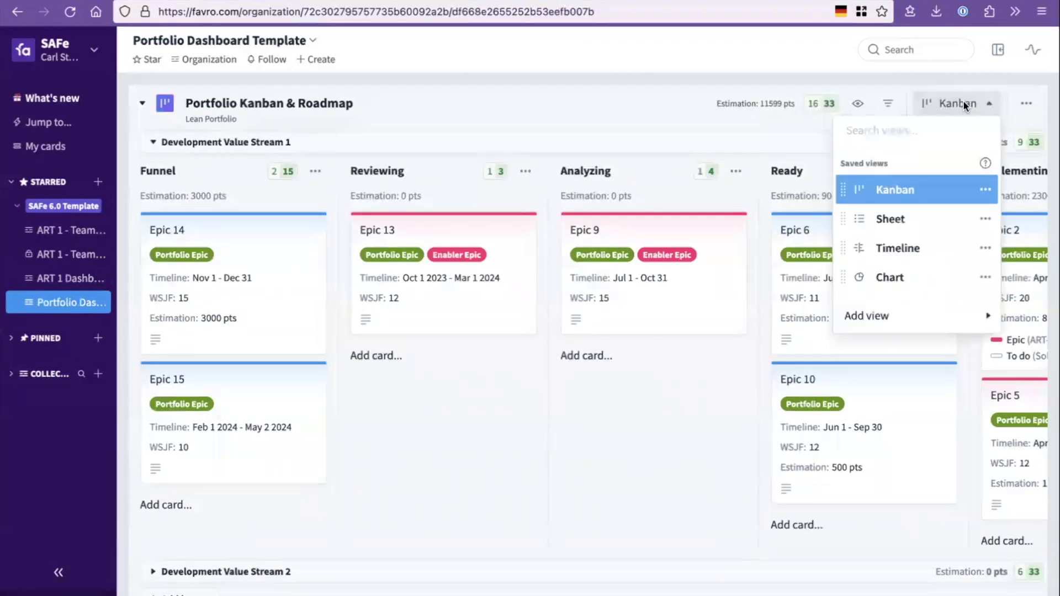
click(913, 248)
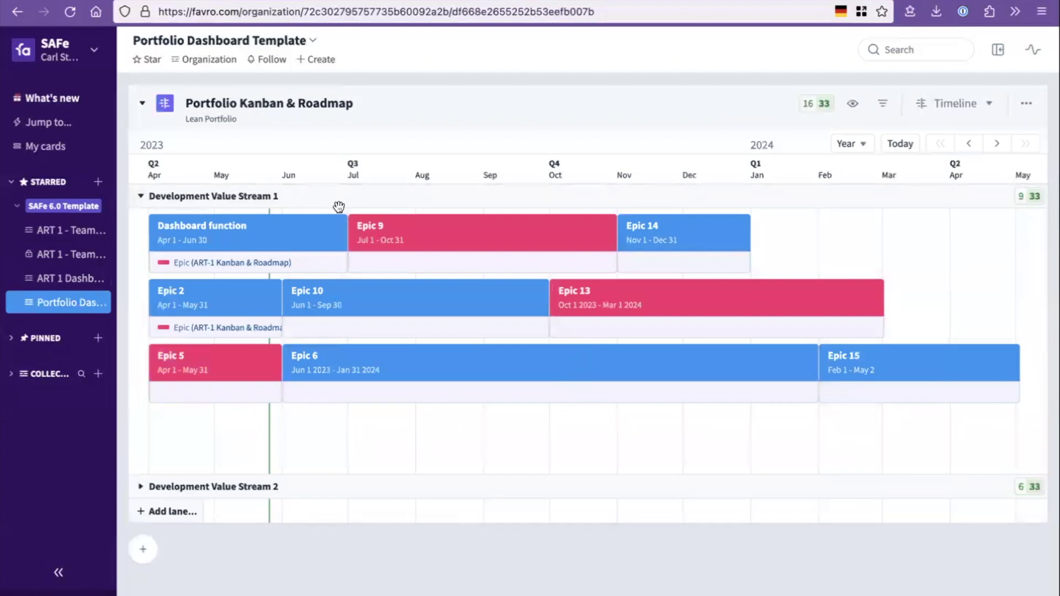
click(964, 107)
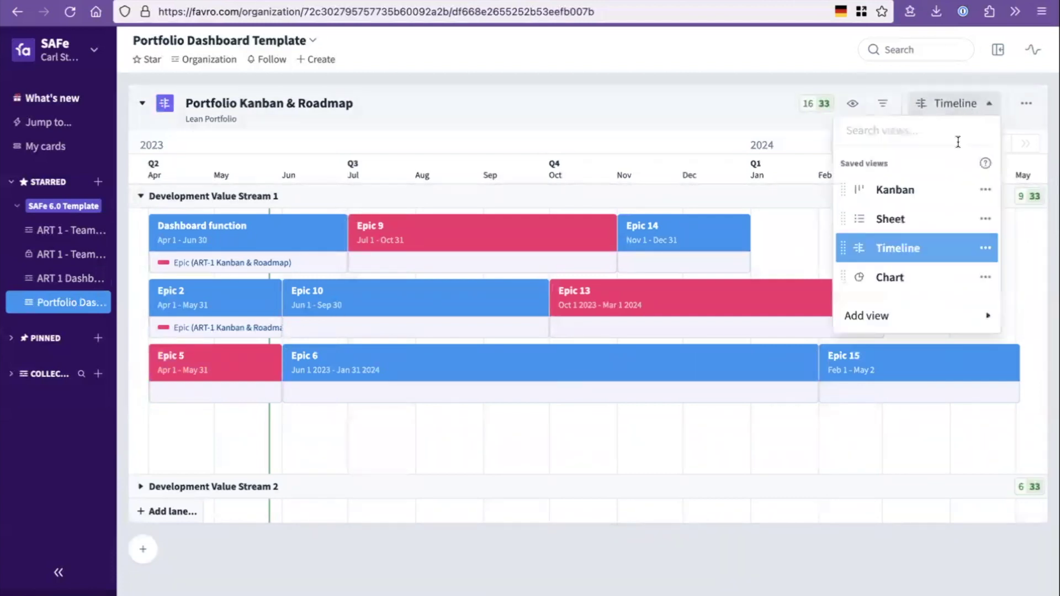
click(926, 188)
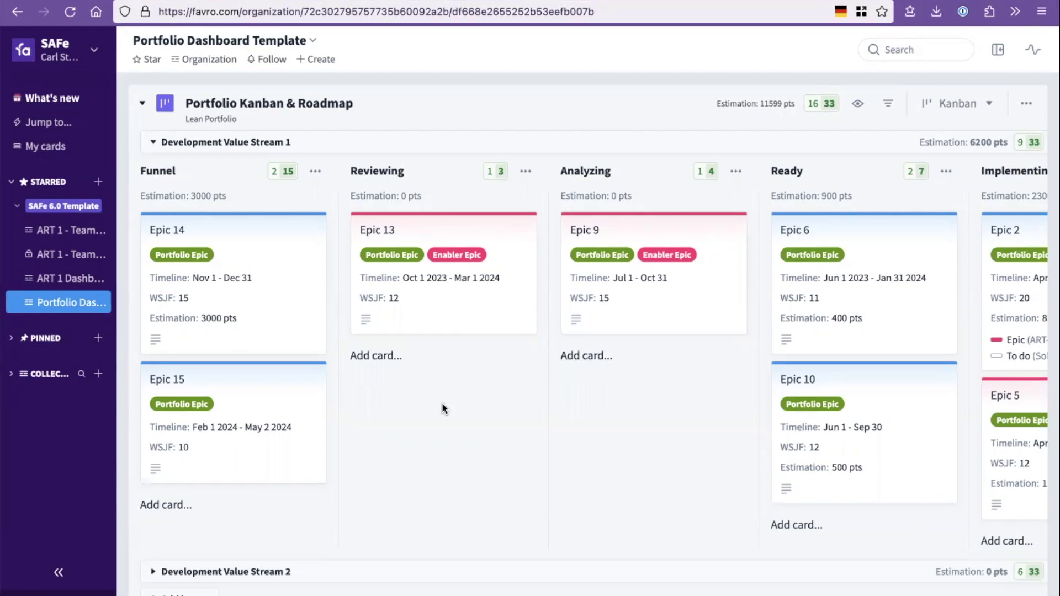
click(70, 279)
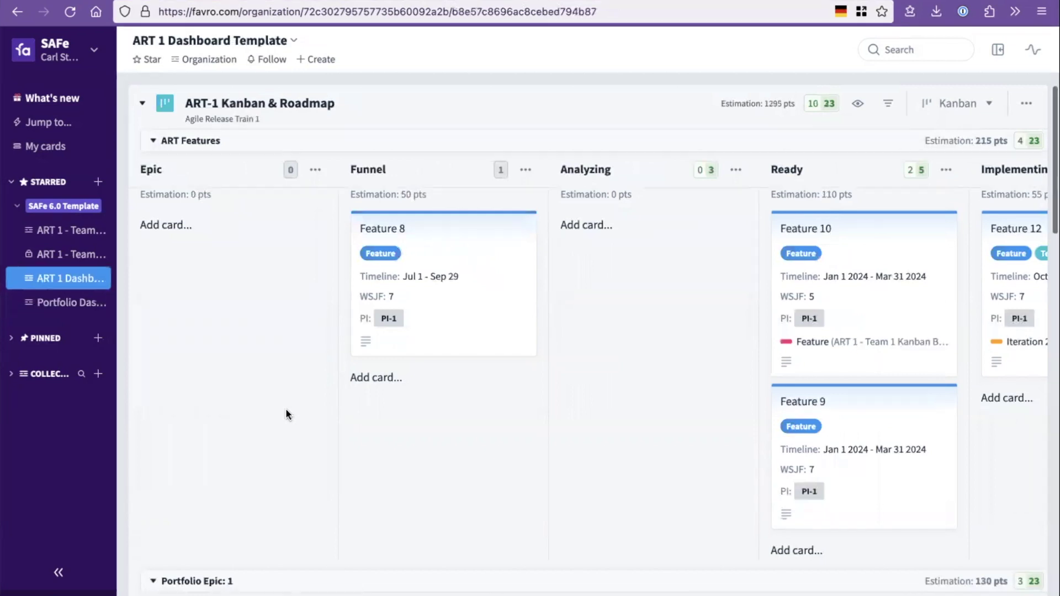
scroll(286, 413, down, 8)
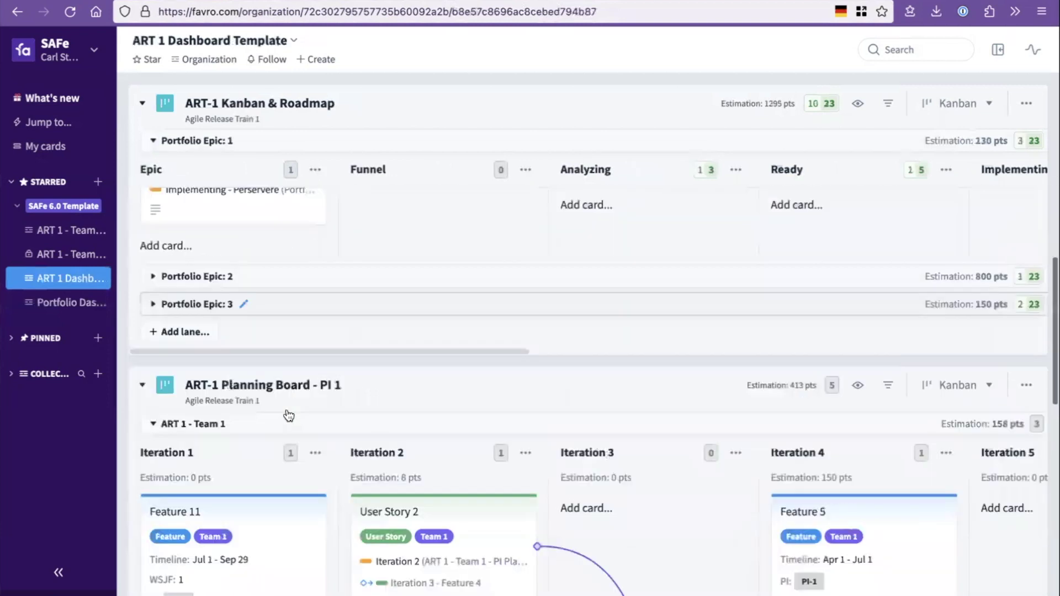
scroll(288, 414, down, 5)
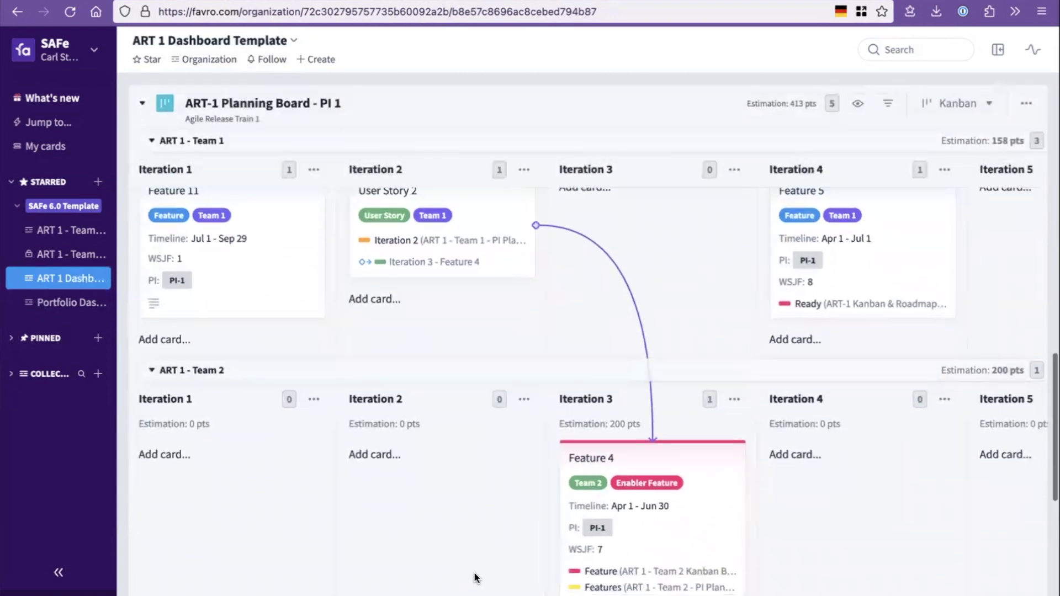
scroll(469, 574, up, 1)
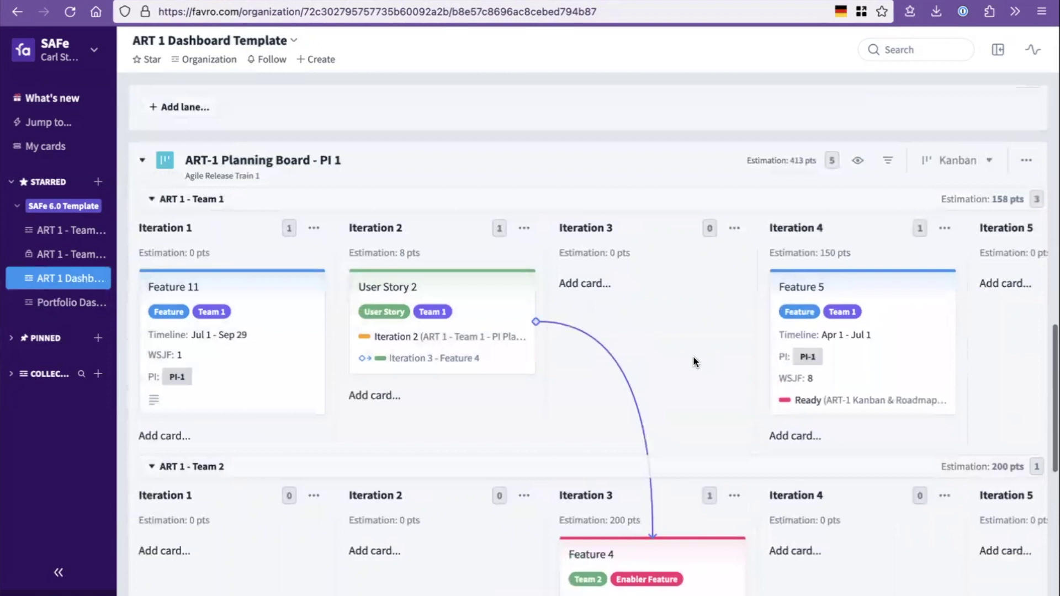
scroll(726, 346, right, 4)
scroll(695, 373, left, 3)
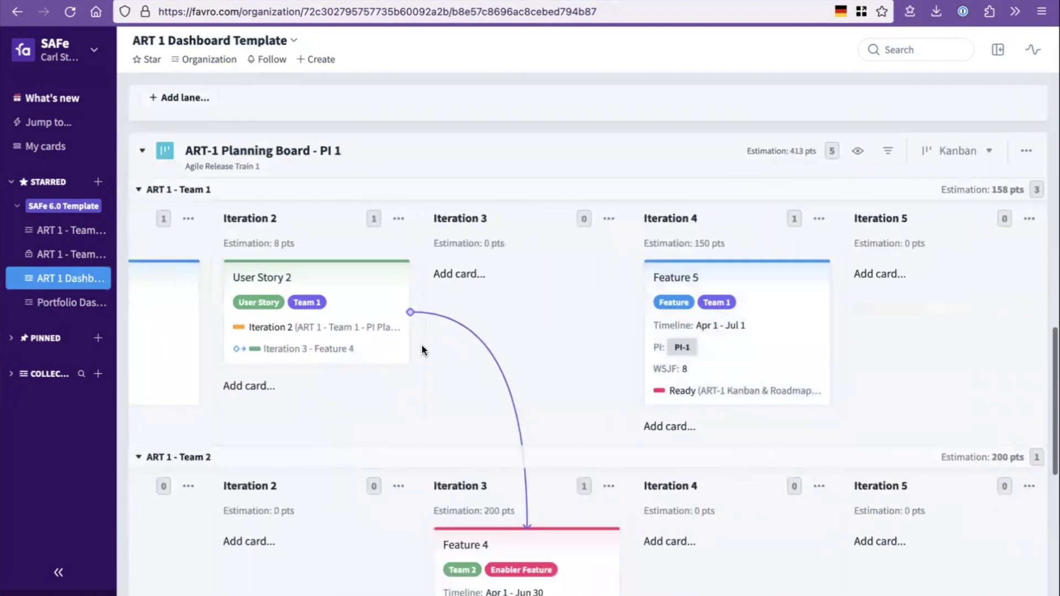
scroll(607, 386, down, 2)
mouse_move(540, 438)
mouse_down()
mouse_move(684, 442)
mouse_move(502, 440)
mouse_move(527, 428)
mouse_up()
scroll(298, 334, up, 1)
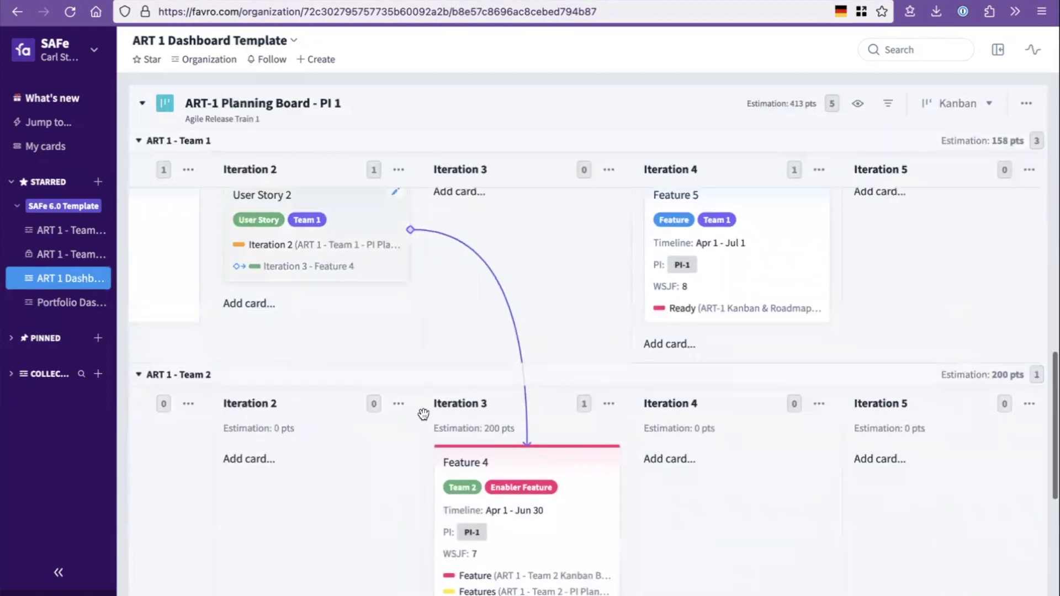
scroll(514, 512, up, 2)
scroll(513, 512, up, 2)
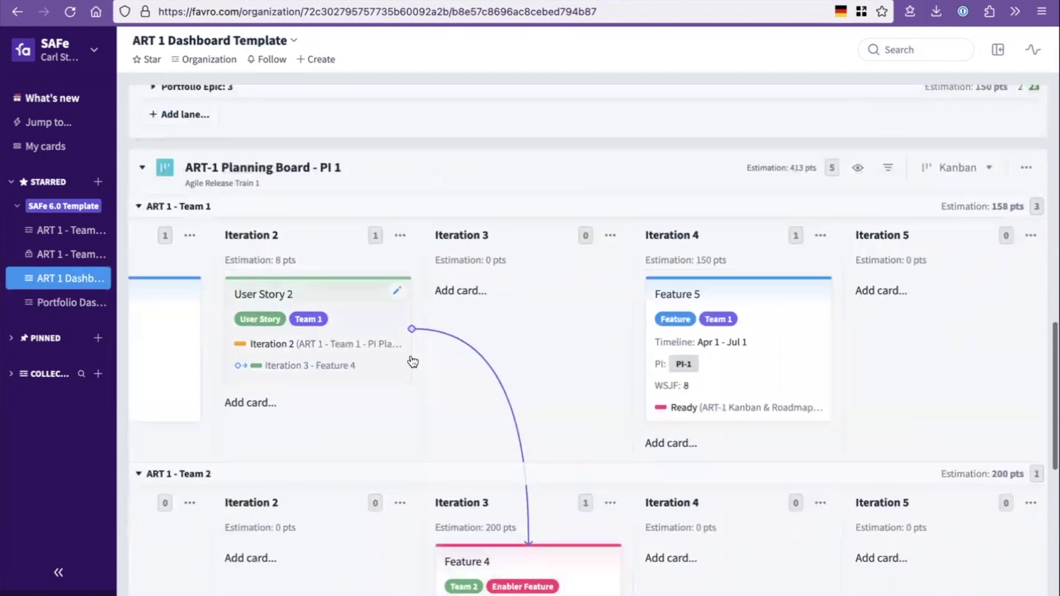
scroll(534, 450, down, 2)
scroll(535, 450, up, 1)
scroll(535, 451, left, 3)
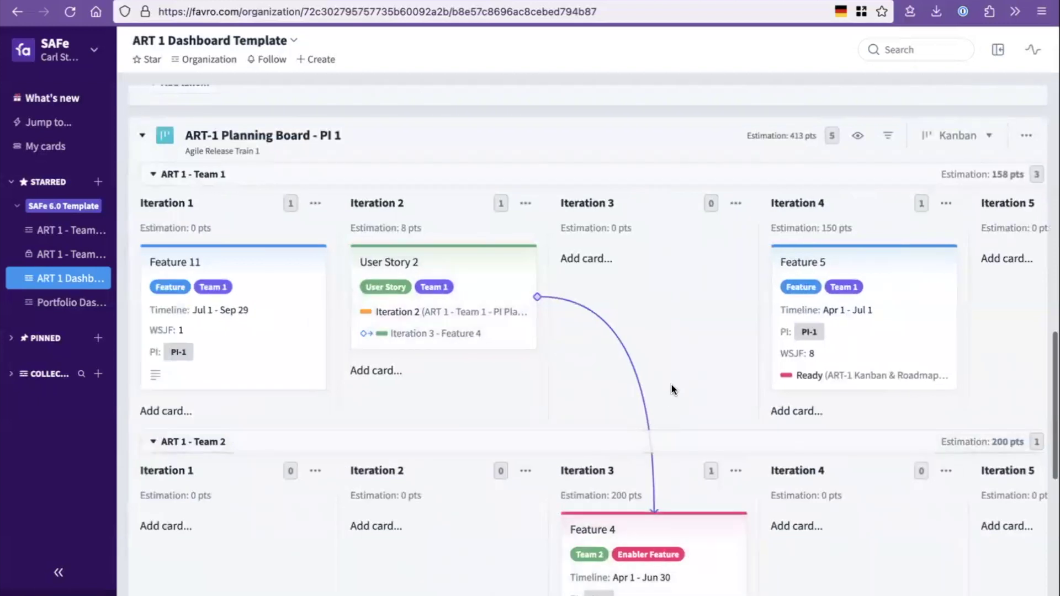
scroll(672, 386, down, 3)
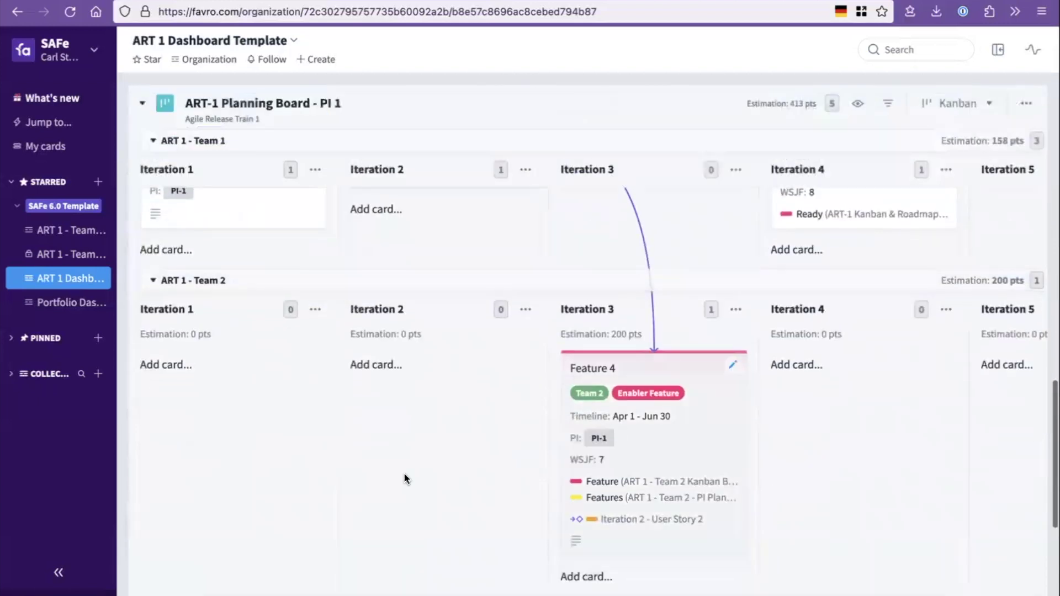
scroll(487, 458, up, 3)
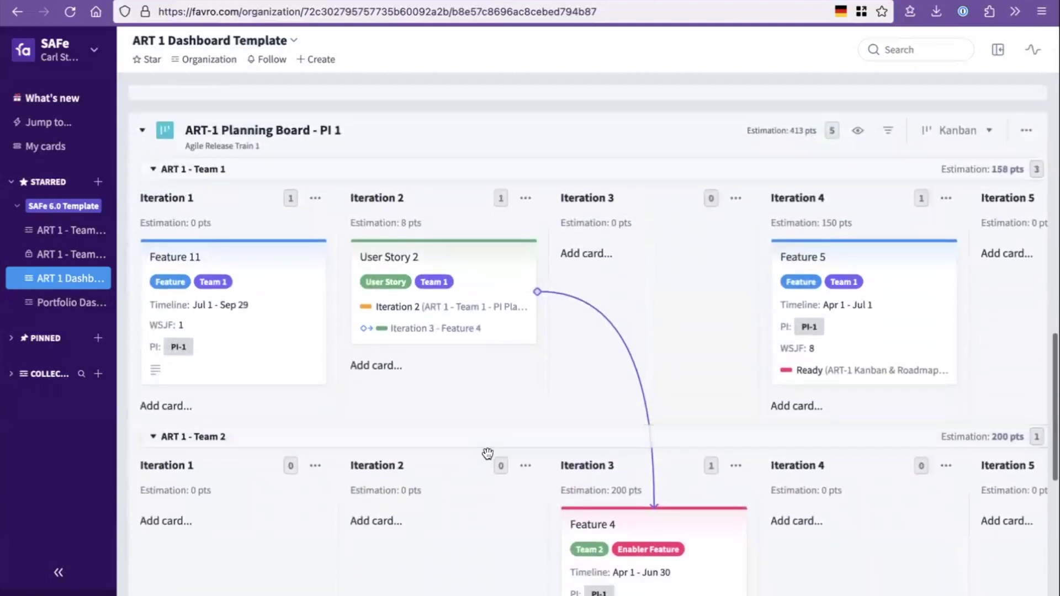
click(58, 254)
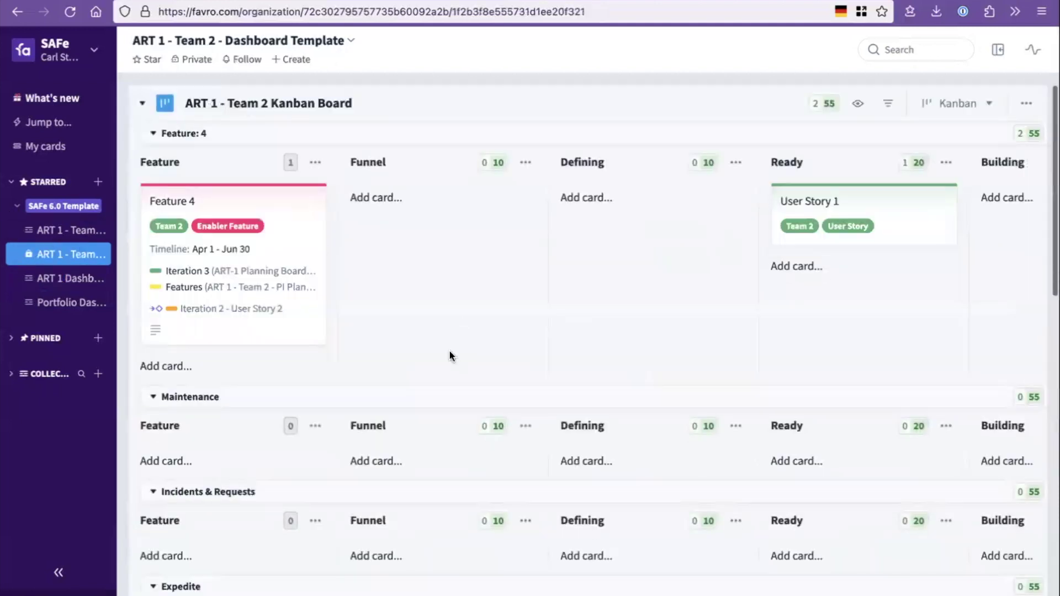
drag(242, 206, 268, 199)
click(961, 104)
click(907, 218)
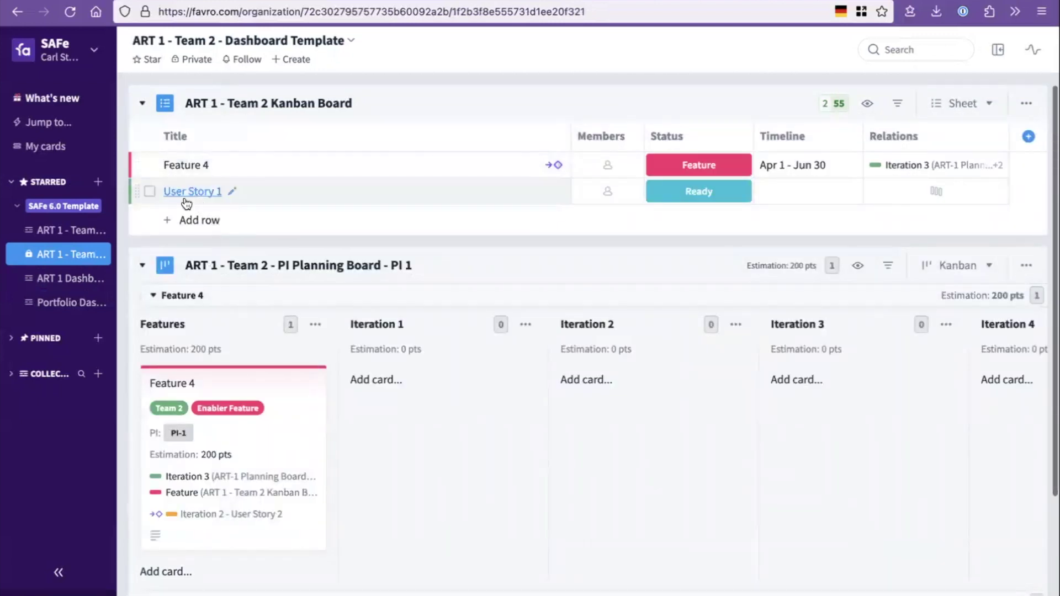
click(198, 221)
text(Us)
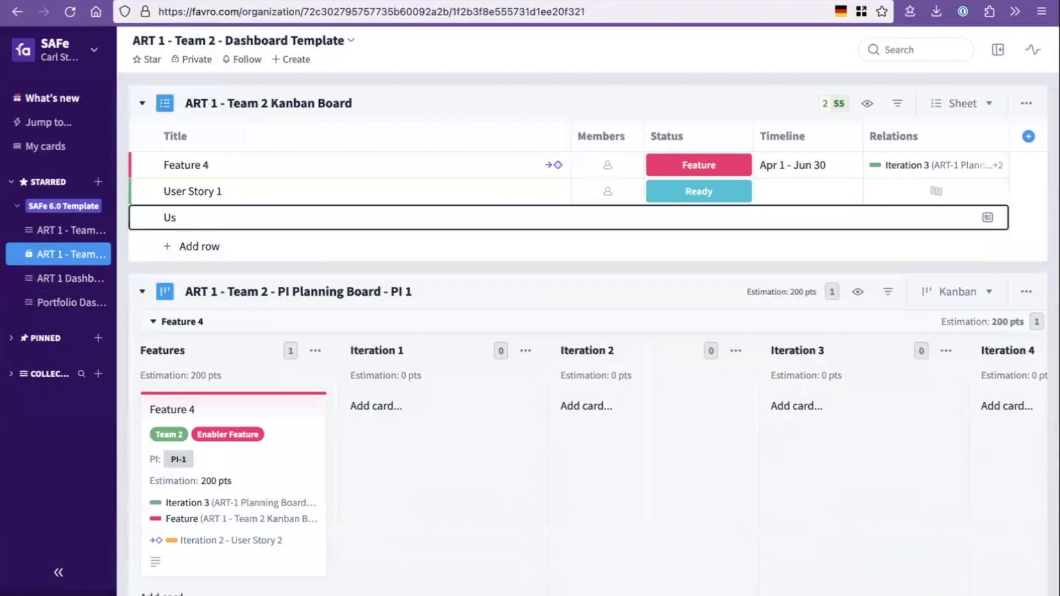
text(er Stories)
key(Return)
drag(210, 218, 201, 187)
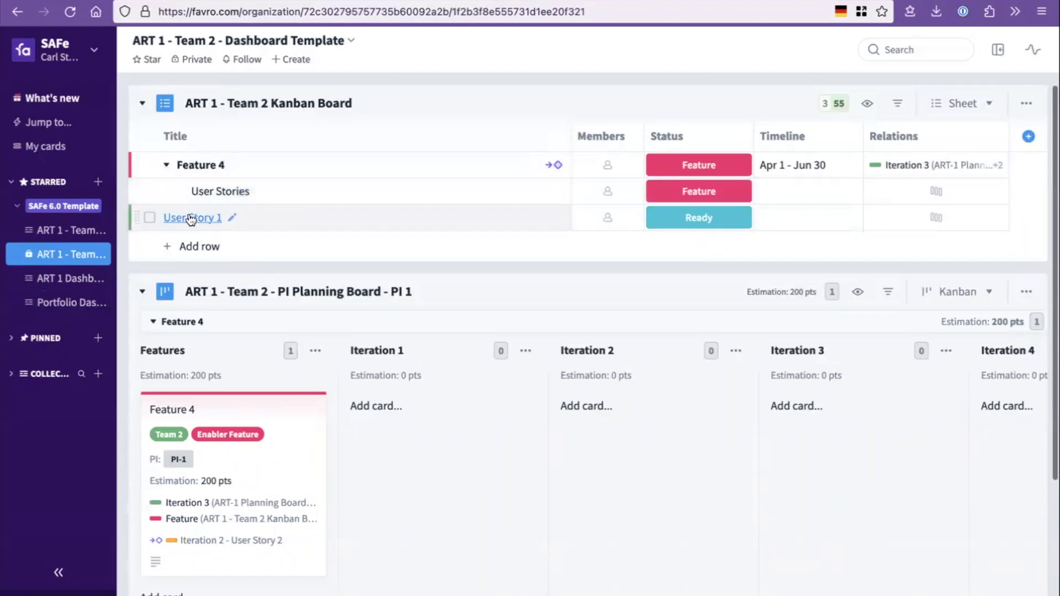
drag(189, 218, 290, 228)
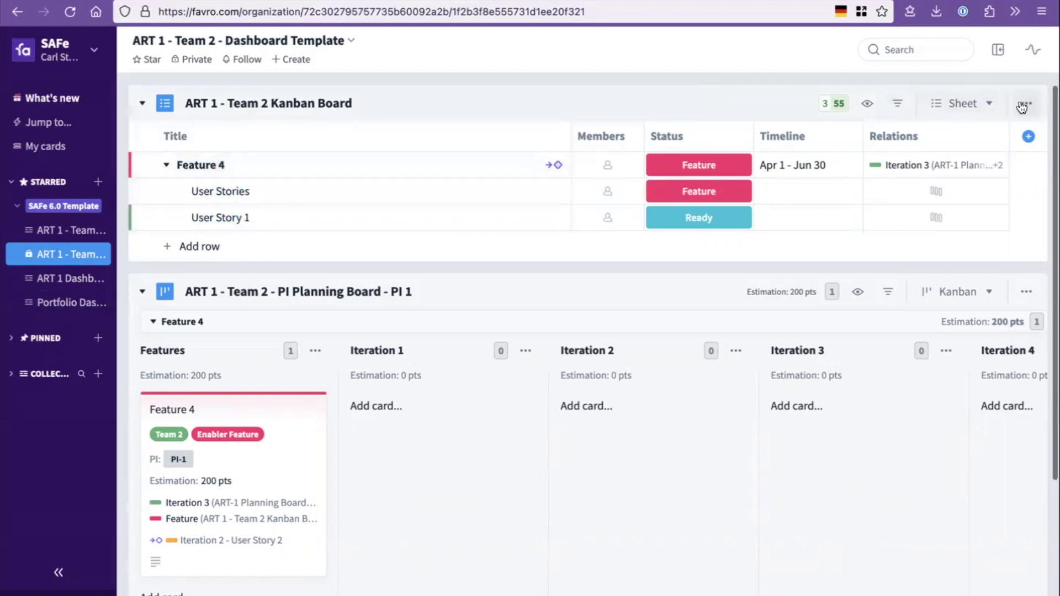
click(981, 104)
click(918, 188)
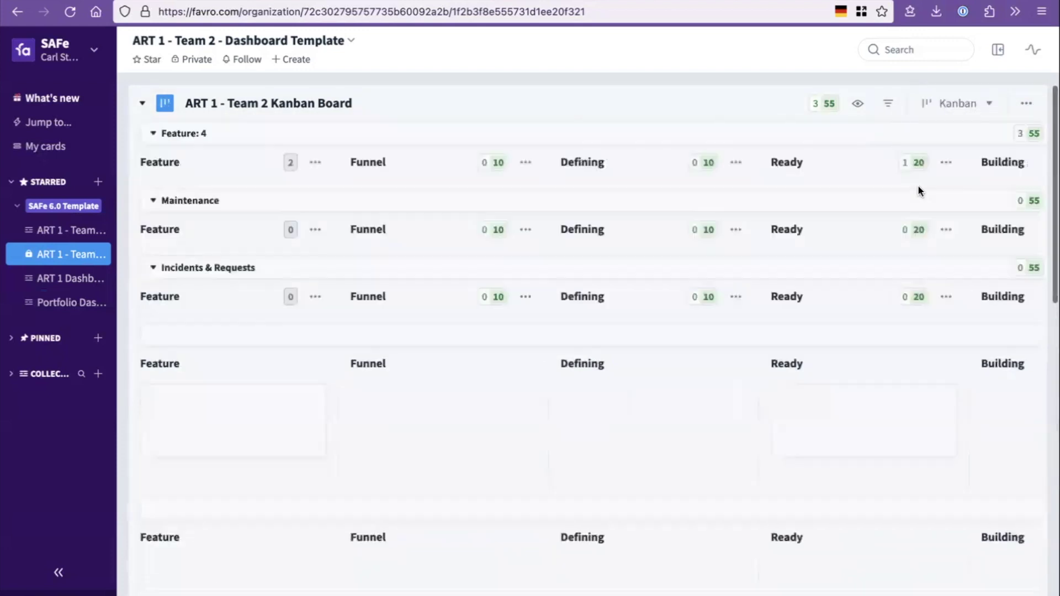
drag(326, 366, 448, 232)
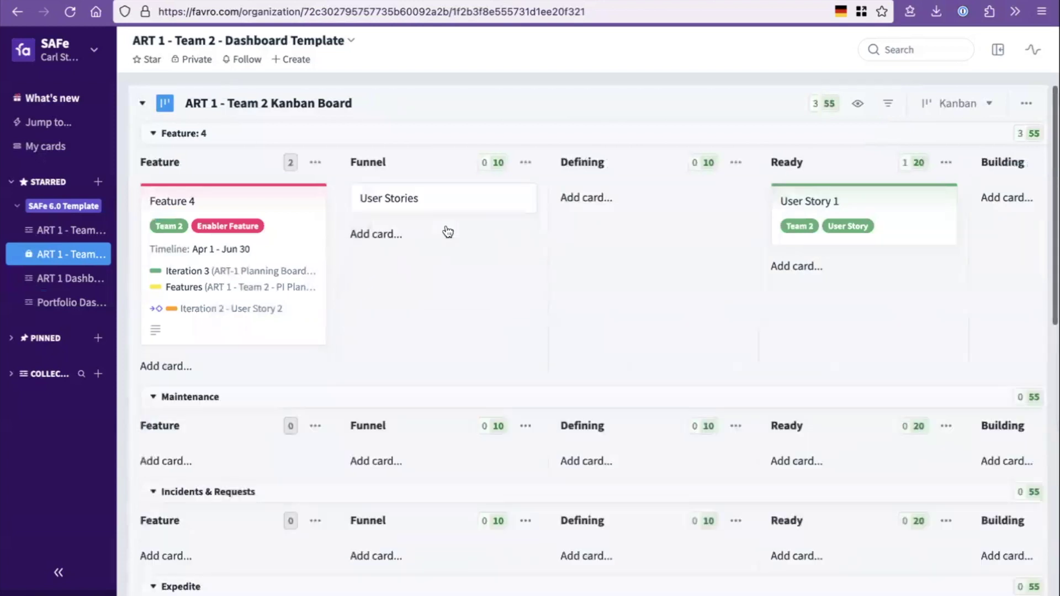
click(518, 201)
click(587, 260)
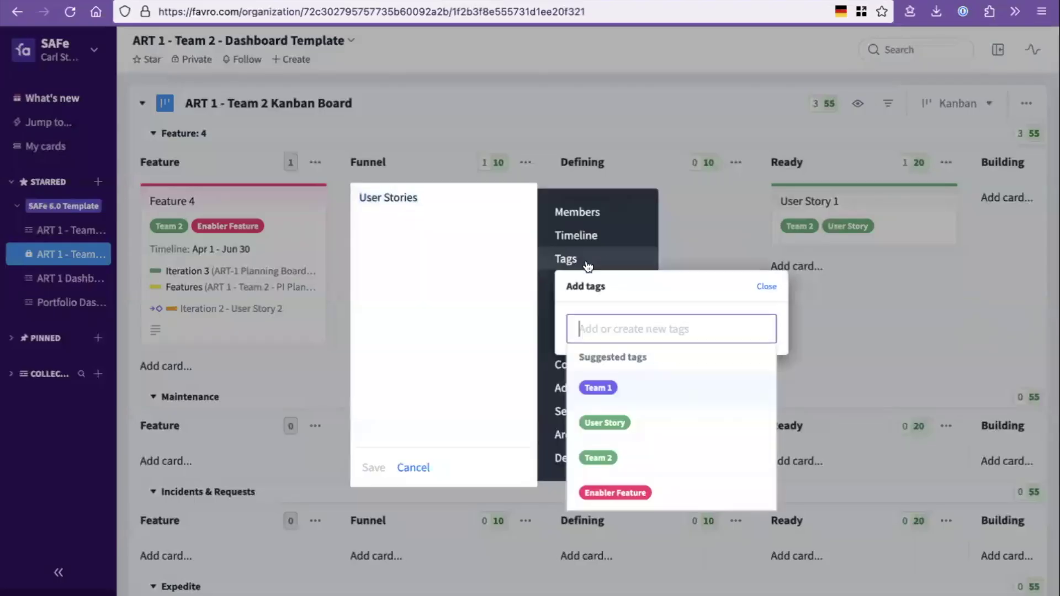
click(598, 458)
click(605, 458)
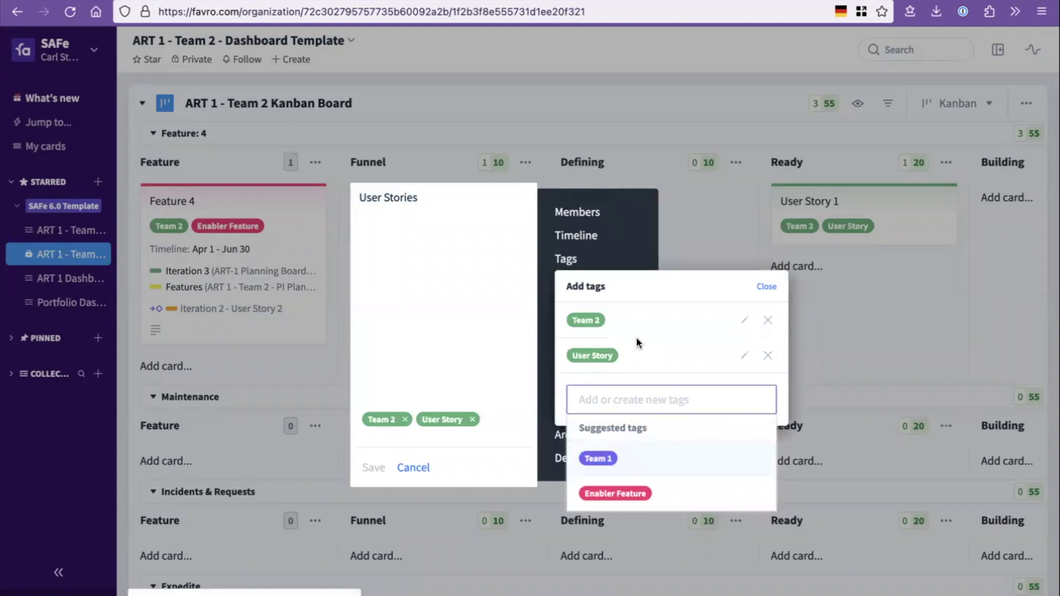
click(593, 200)
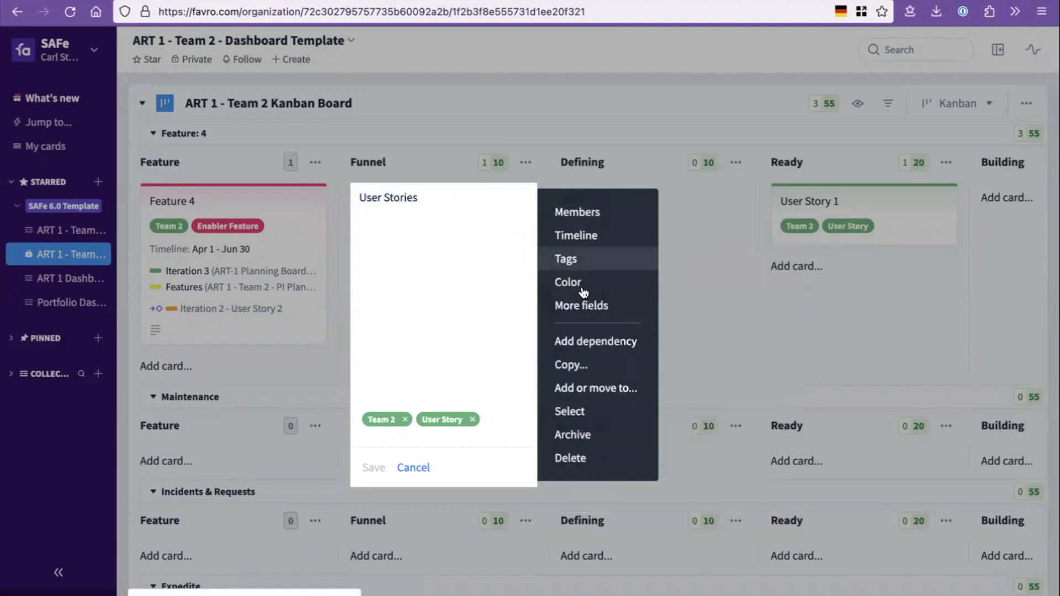
click(577, 282)
click(650, 309)
click(701, 271)
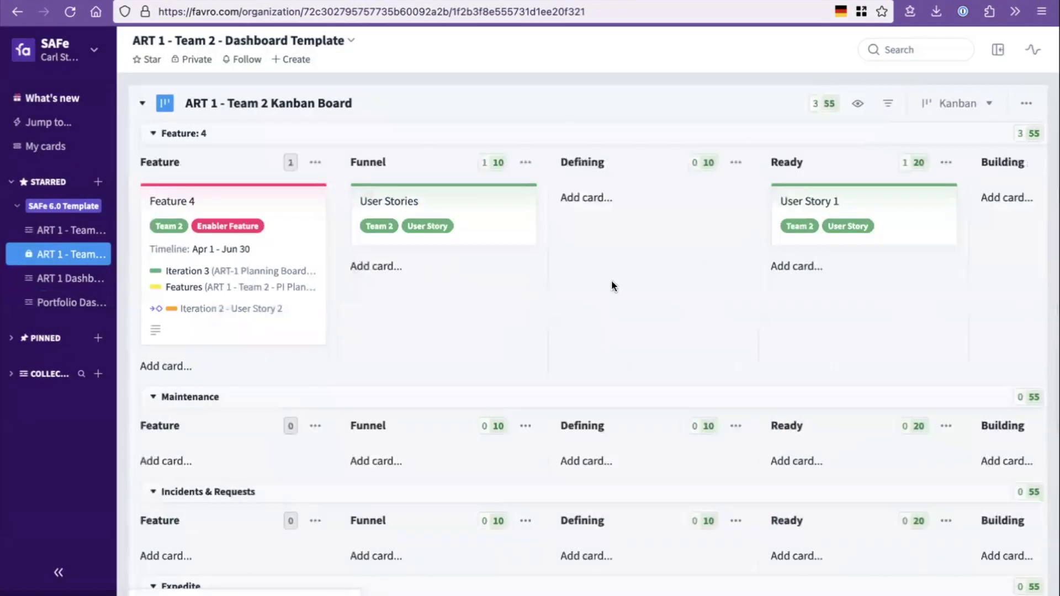
drag(403, 202, 647, 209)
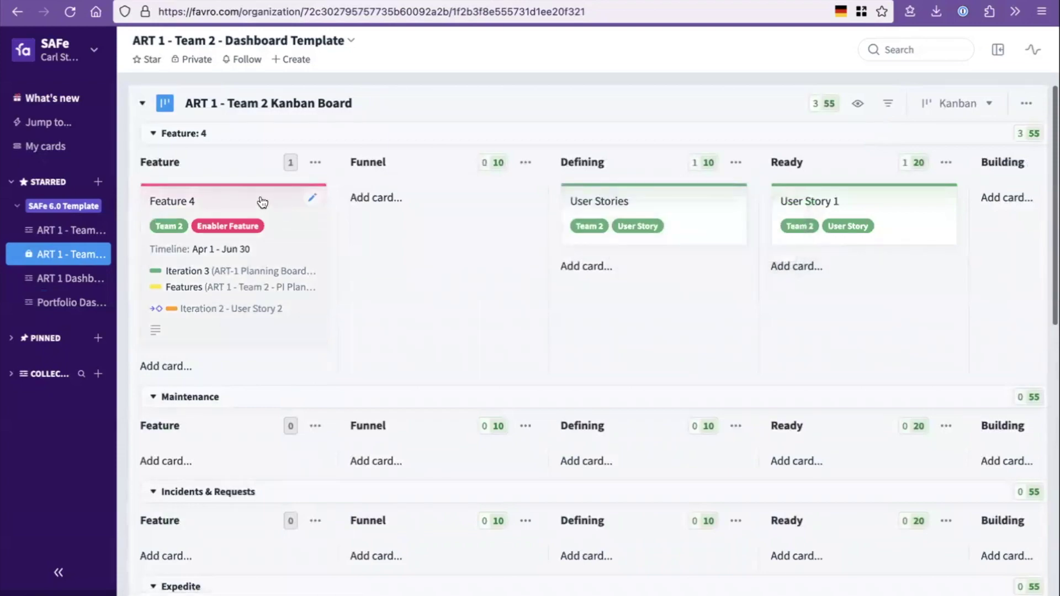
click(261, 202)
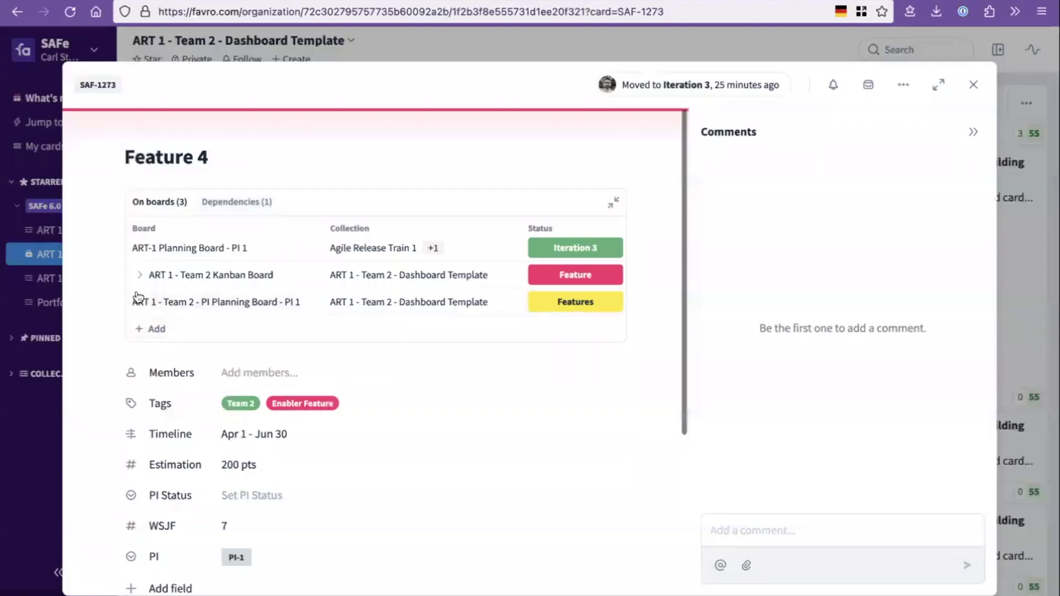
click(140, 275)
mouse_move(185, 302)
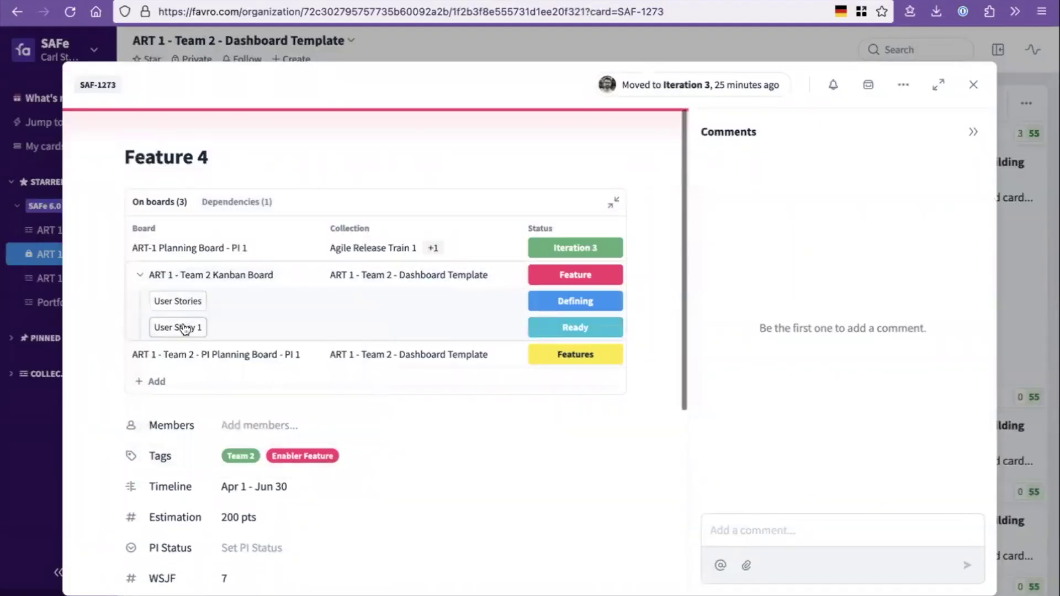
click(974, 85)
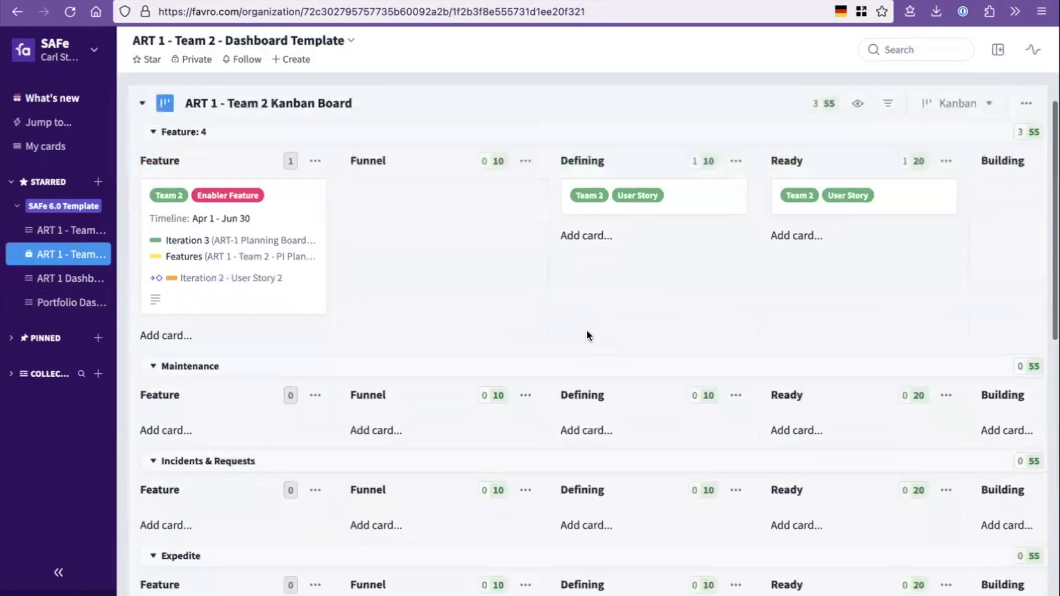
- Drag the User Stories card onto Team 2's PI Planning Board in Iteration 1
drag(655, 190, 817, 244)
drag(655, 580, 667, 276)
scroll(664, 410, up, 3)
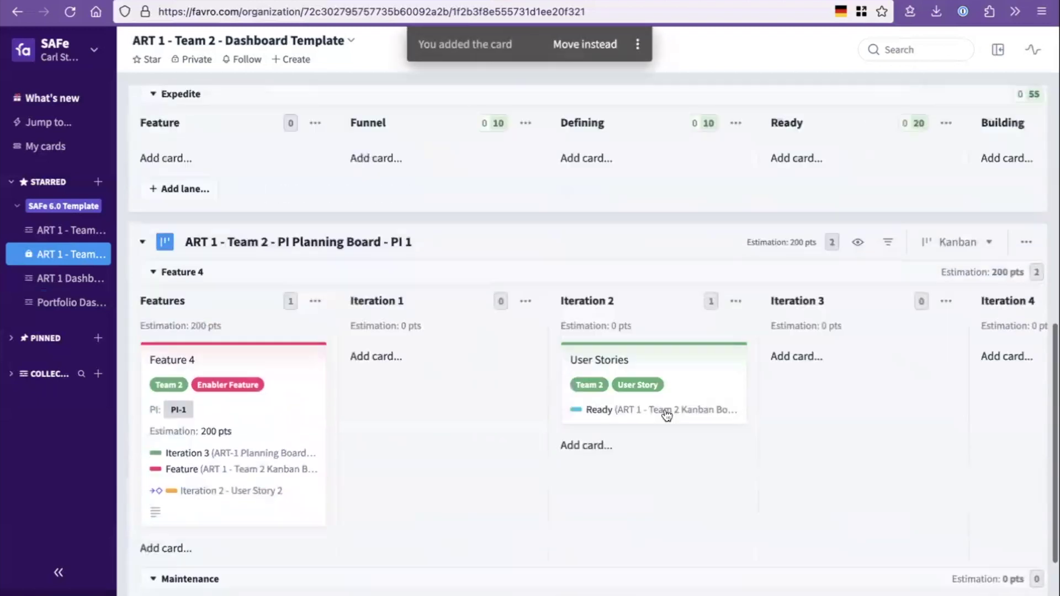
drag(651, 391, 437, 386)
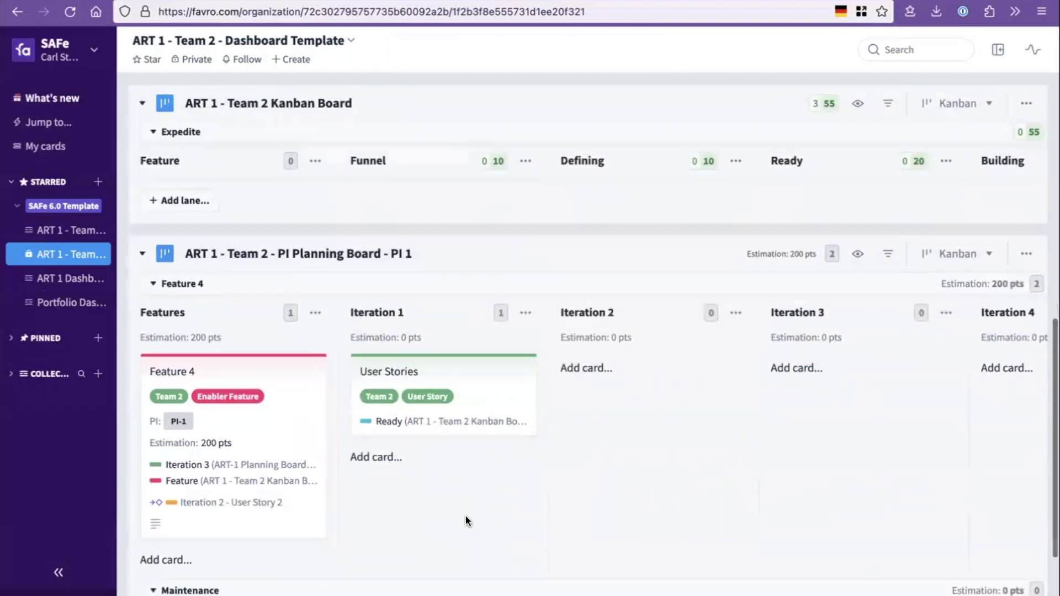
- Set the User Stories card's Estimation field to 20 pts
click(448, 365)
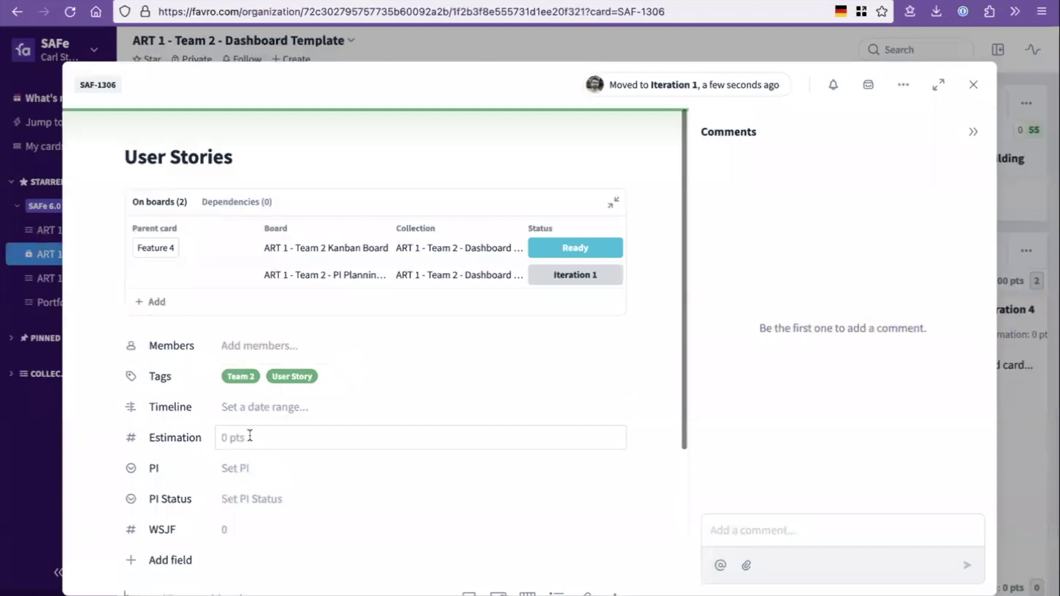
click(249, 437)
text(20)
key(Return)
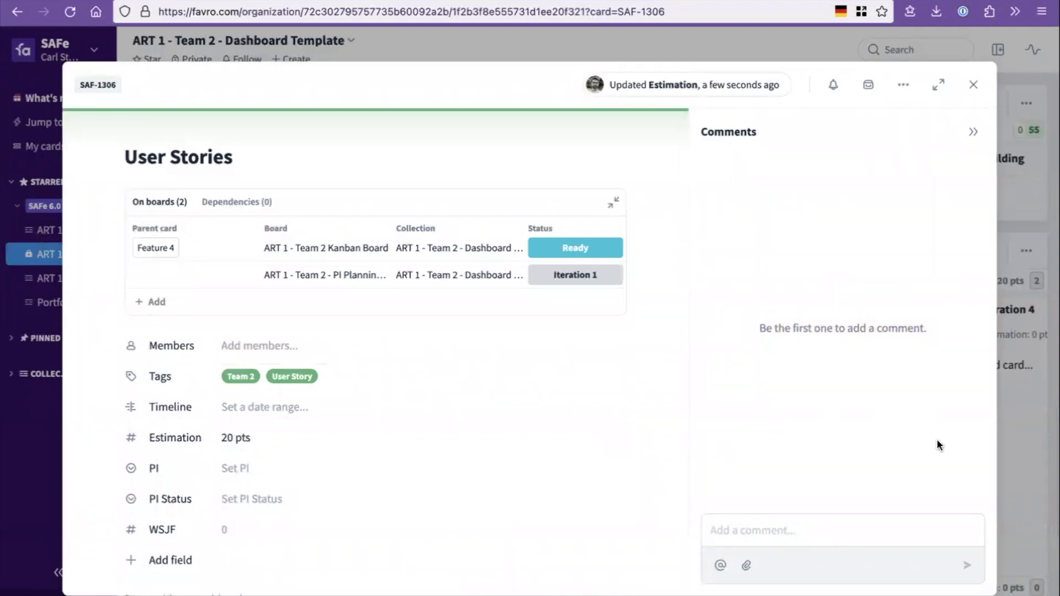
click(1009, 465)
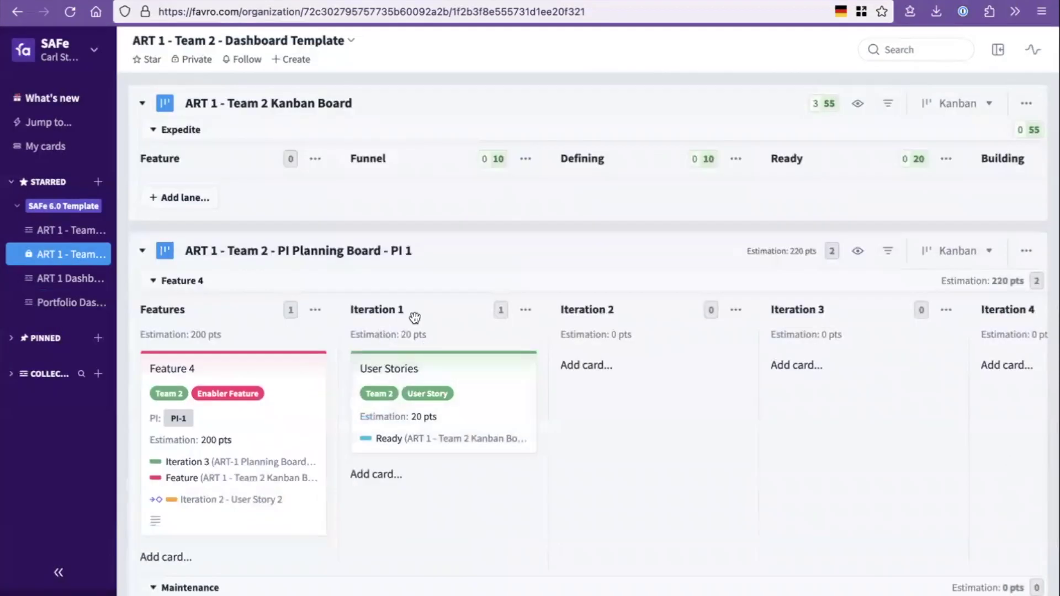
scroll(410, 496, down, 5)
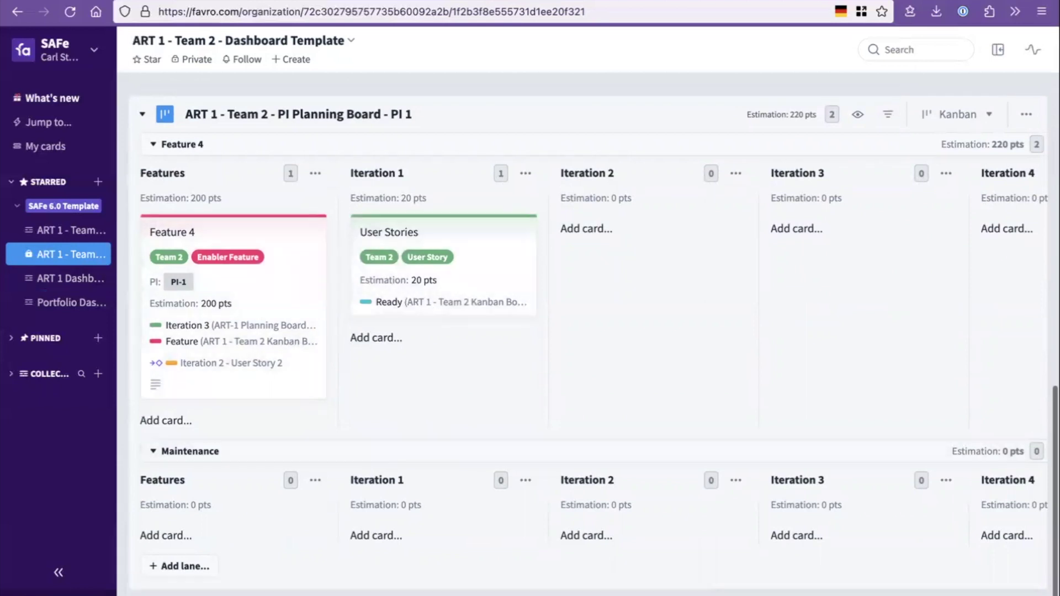
- Open the ART 1 Dashboard Template and browse its ART-1 Planning Board dependencies
click(52, 281)
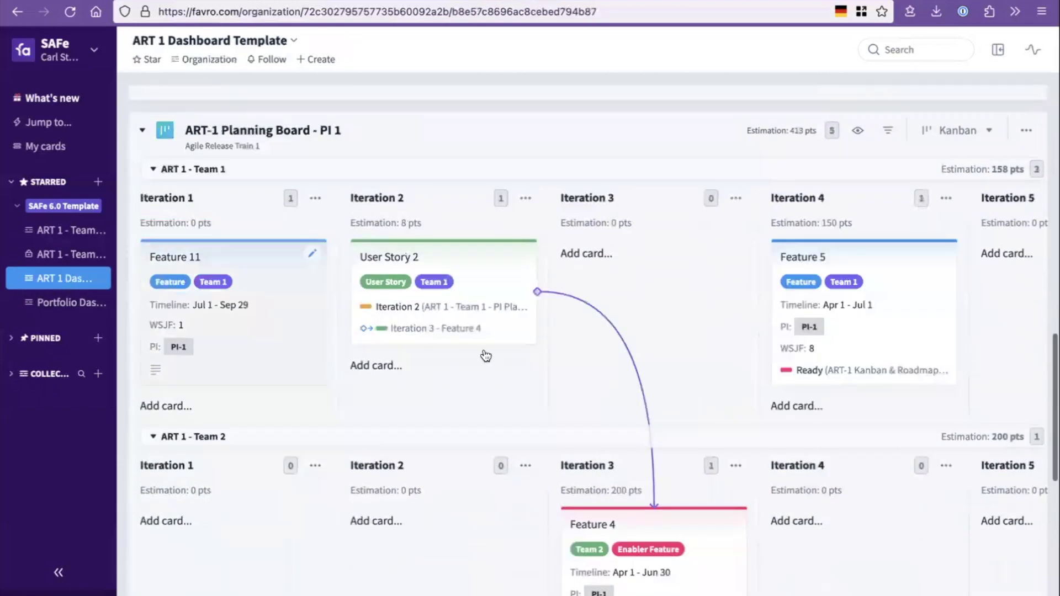
scroll(499, 406, down, 5)
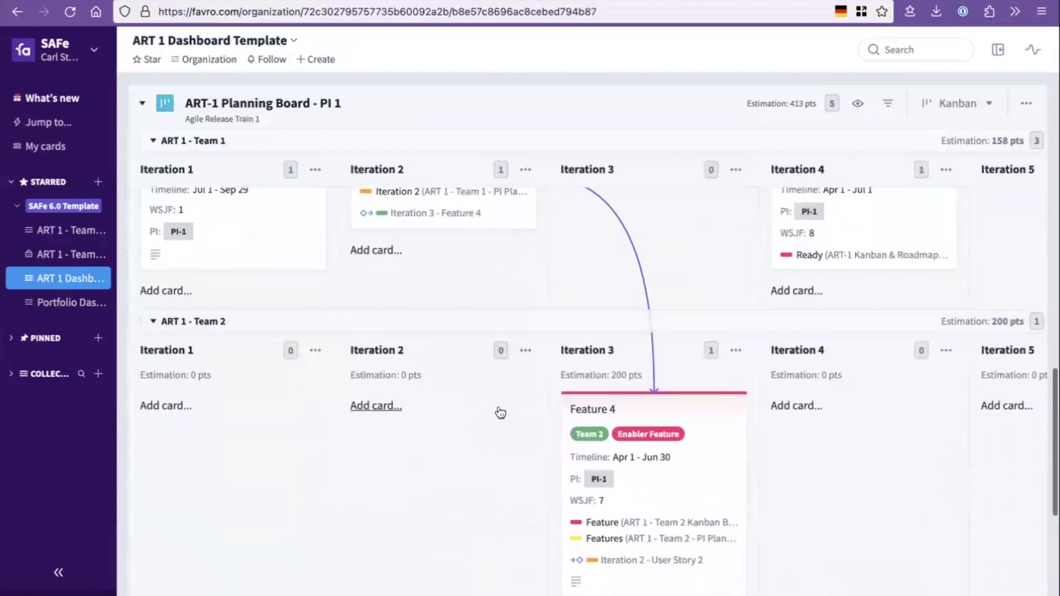
scroll(499, 511, down, 7)
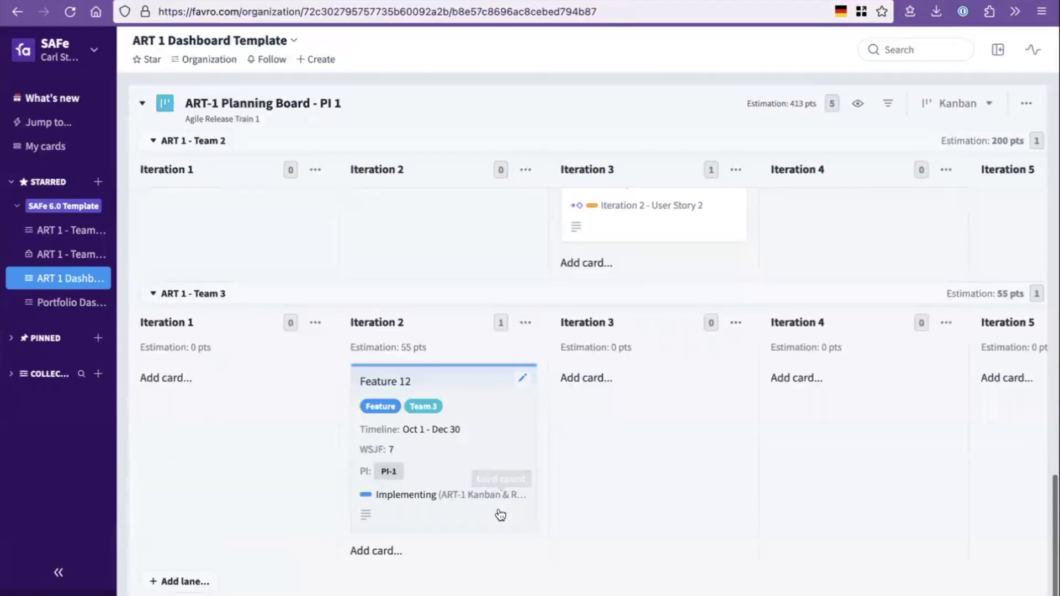
scroll(500, 512, up, 10)
scroll(481, 480, down, 3)
- Return User Story 2 to Iteration 2, move Feature 4 between Team 2 iterations, then view the Kanban & Roadmap
mouse_move(639, 397)
mouse_down()
mouse_move(648, 392)
mouse_move(635, 401)
mouse_up()
scroll(634, 401, up, 3)
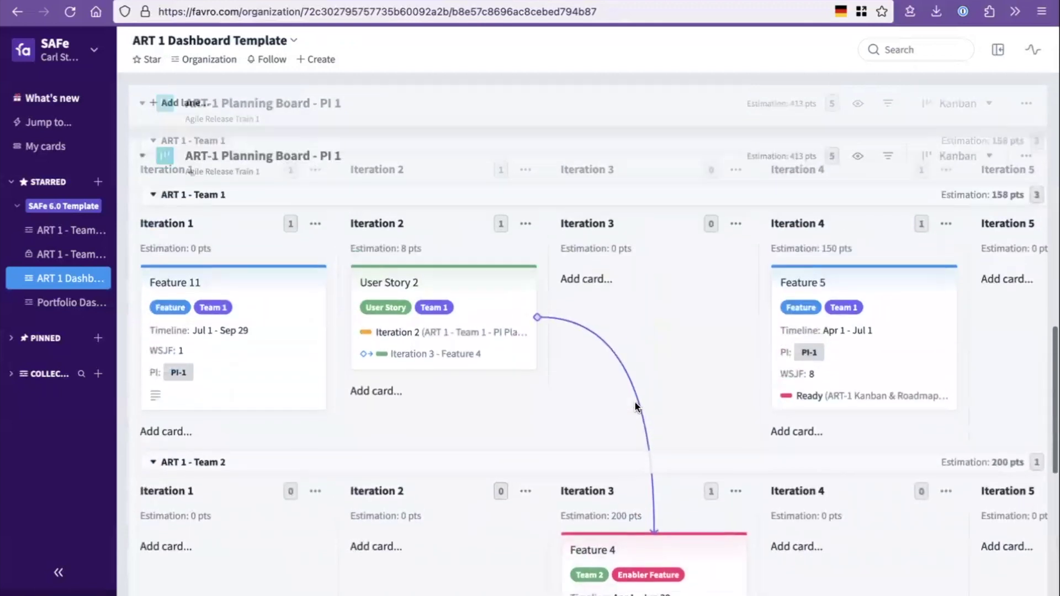
mouse_move(453, 284)
mouse_down()
mouse_move(443, 283)
mouse_move(457, 288)
mouse_up()
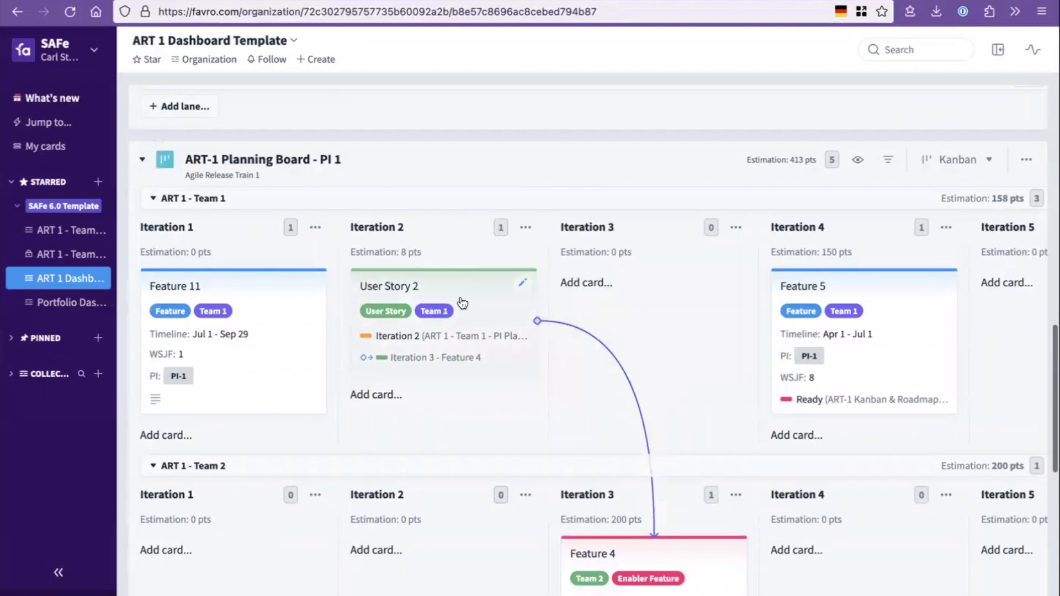
scroll(472, 323, down, 1)
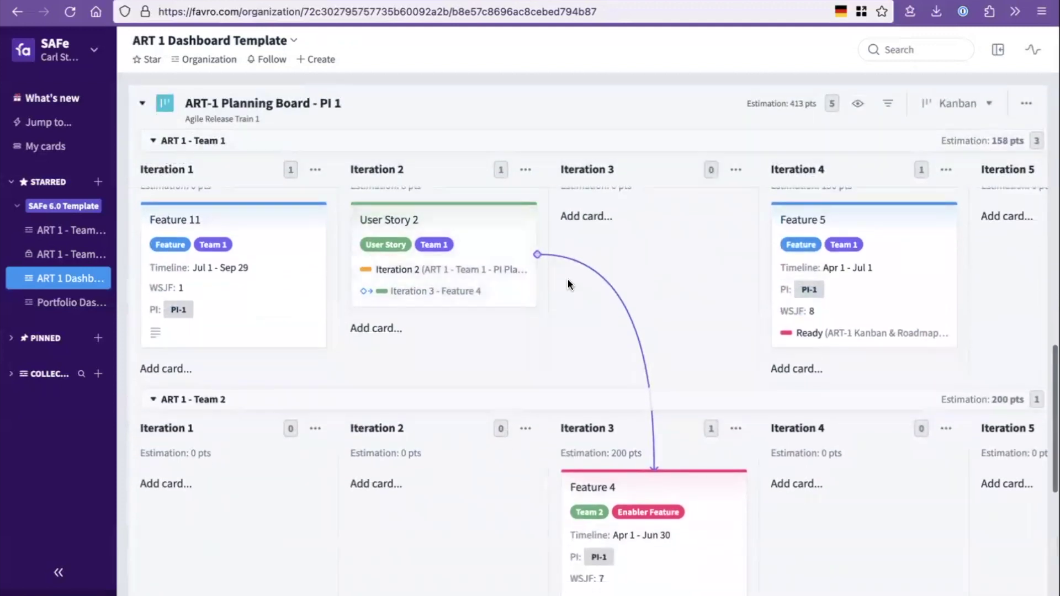
mouse_move(636, 476)
mouse_down()
mouse_move(834, 478)
mouse_move(655, 485)
mouse_up()
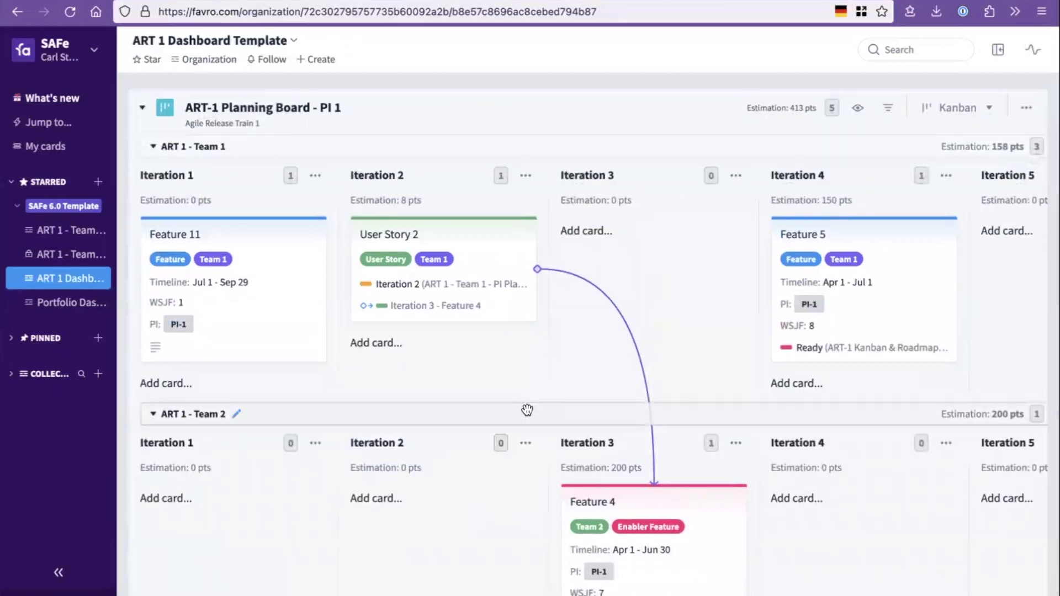
scroll(525, 409, down, 10)
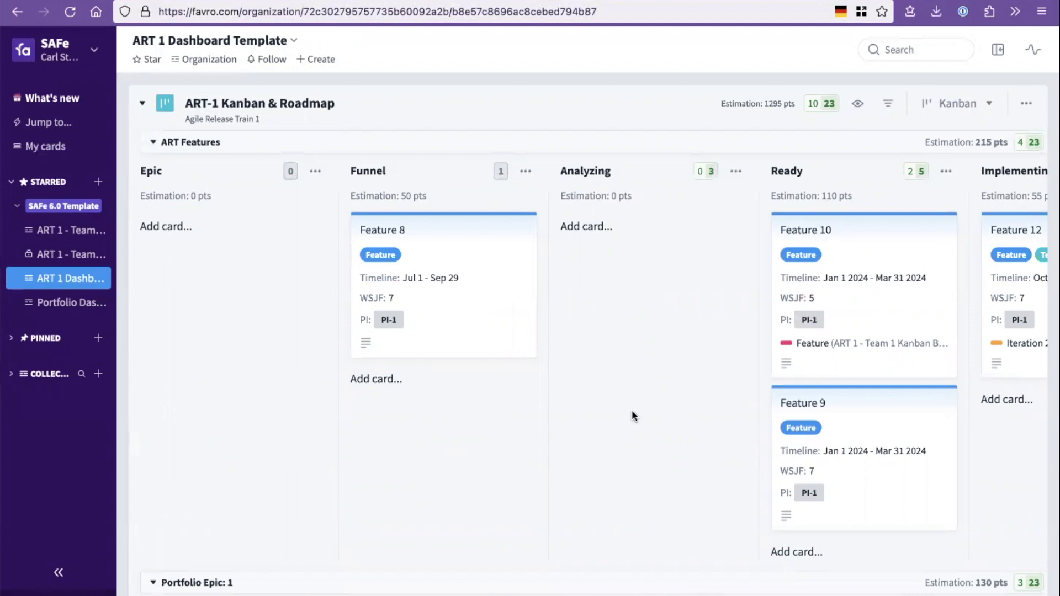
- Switch the ART-1 Kanban & Roadmap from Kanban to Chart view, using the Cumulative flow chart type
click(987, 106)
click(697, 313)
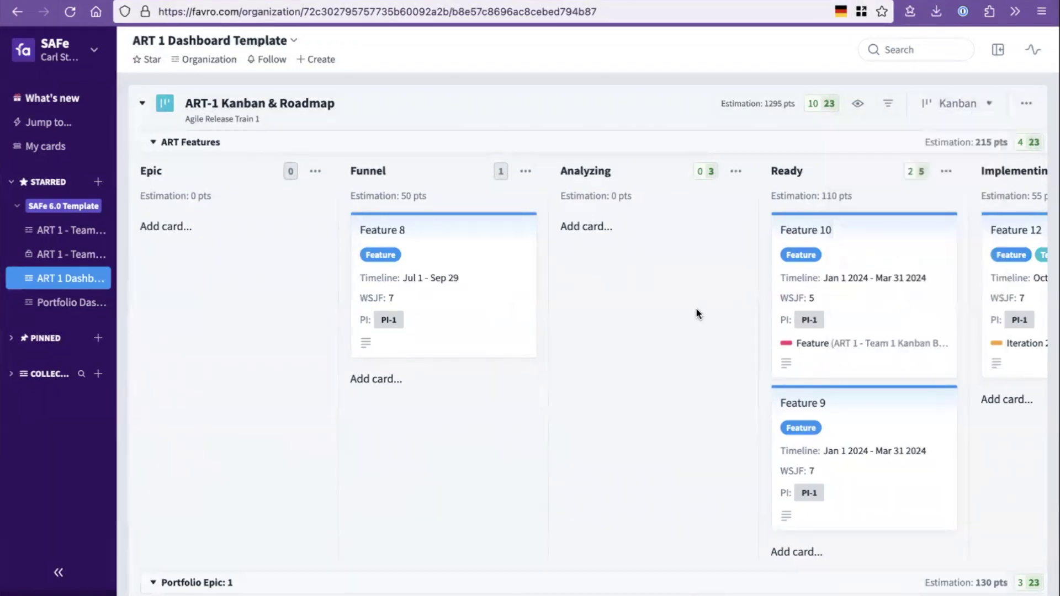
scroll(690, 328, right, 3)
scroll(690, 328, left, 3)
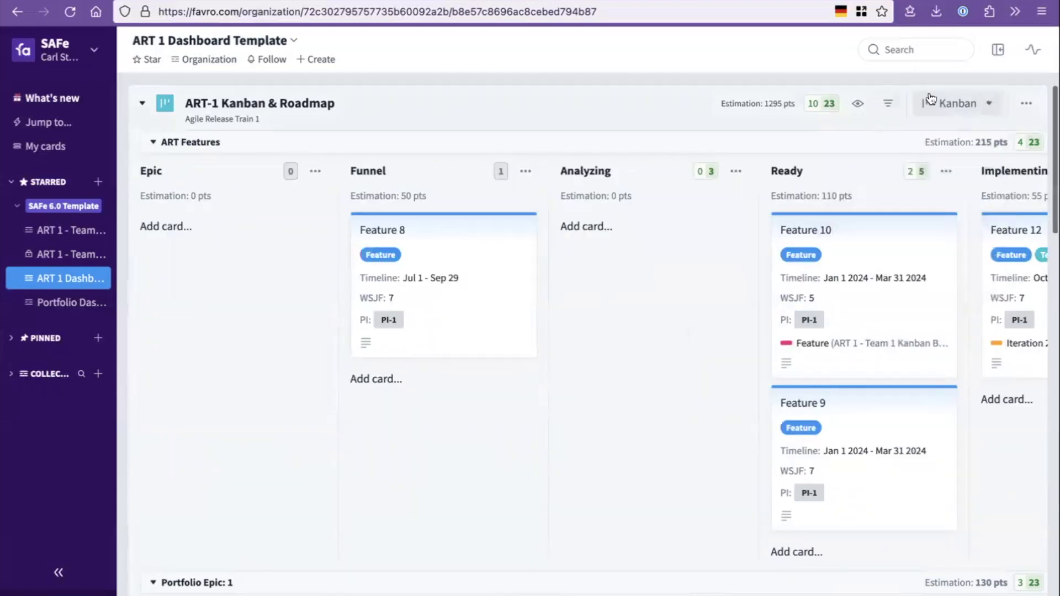
click(960, 103)
click(885, 307)
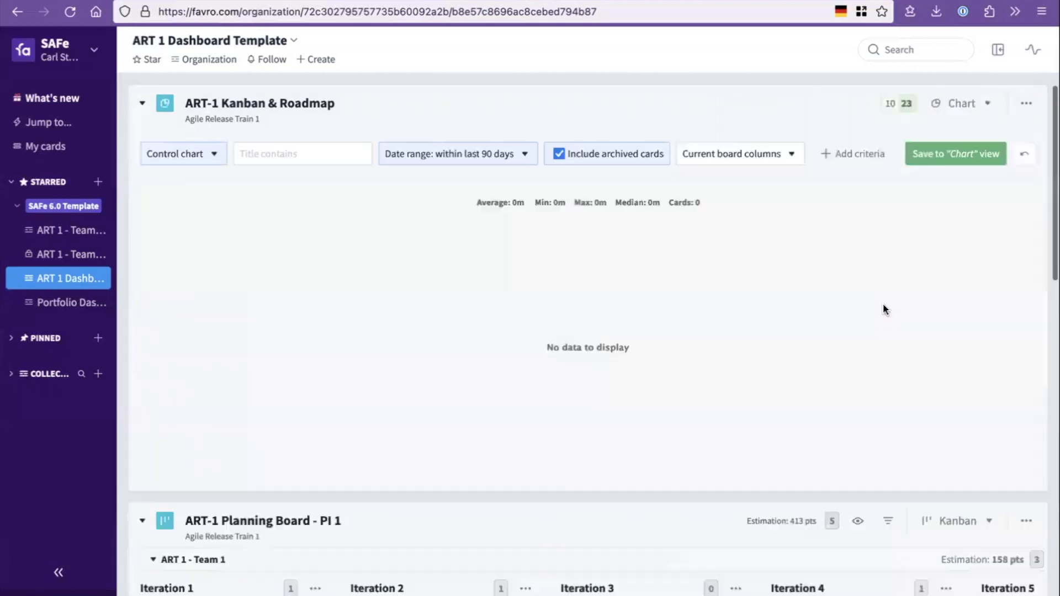
click(204, 155)
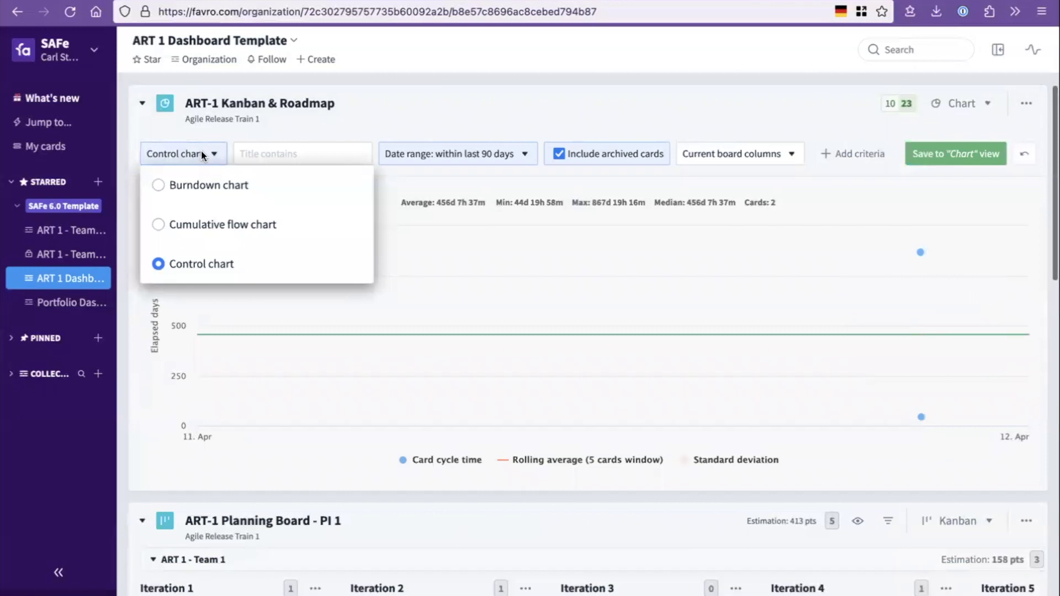
click(204, 226)
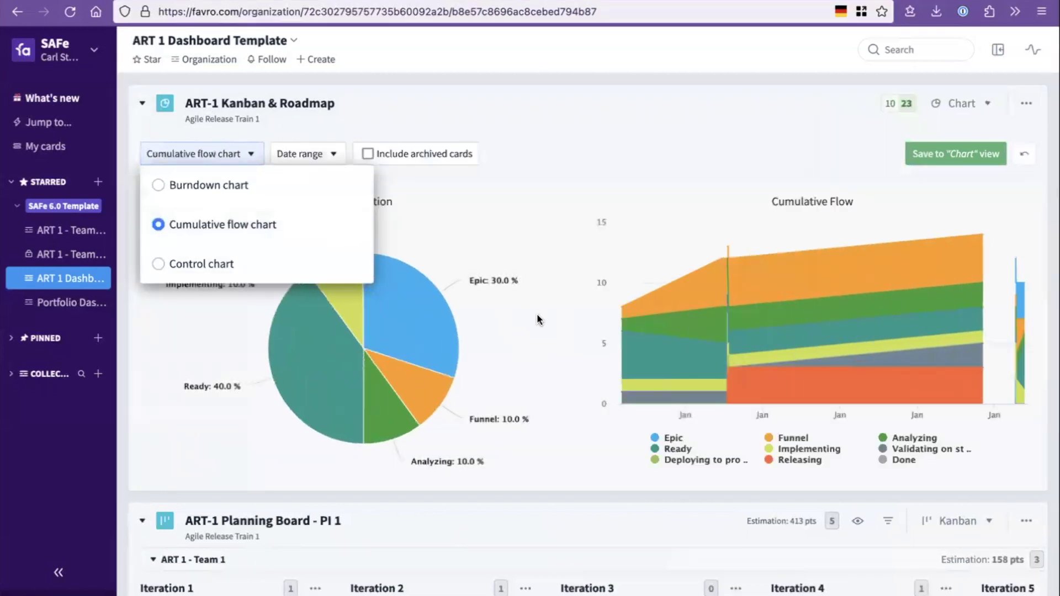
click(551, 116)
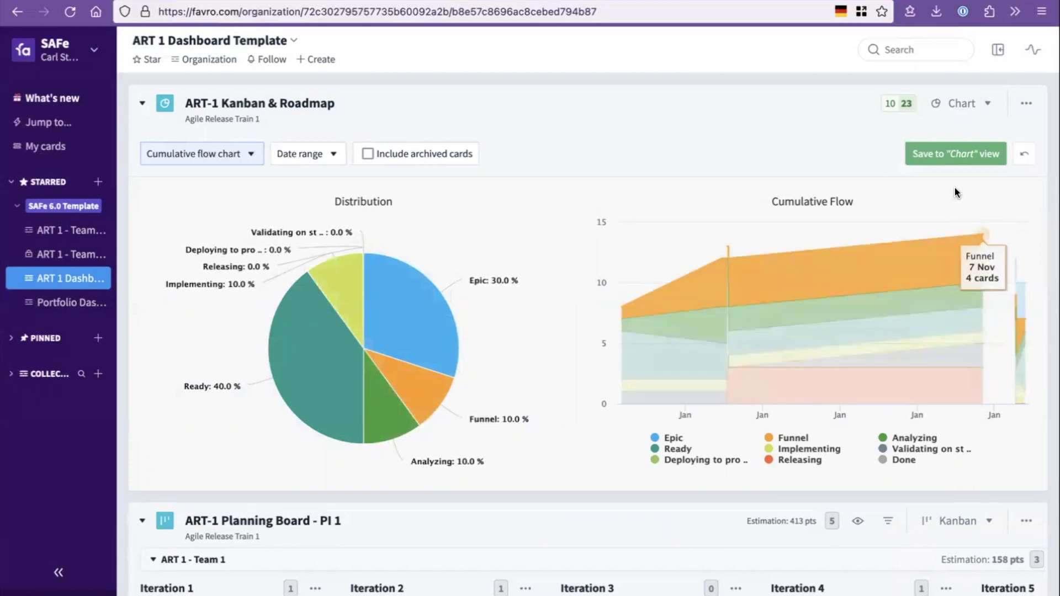
- Show the Portfolio Dashboard Template's Kanban & Roadmap in Chart view with the Control chart type
click(62, 302)
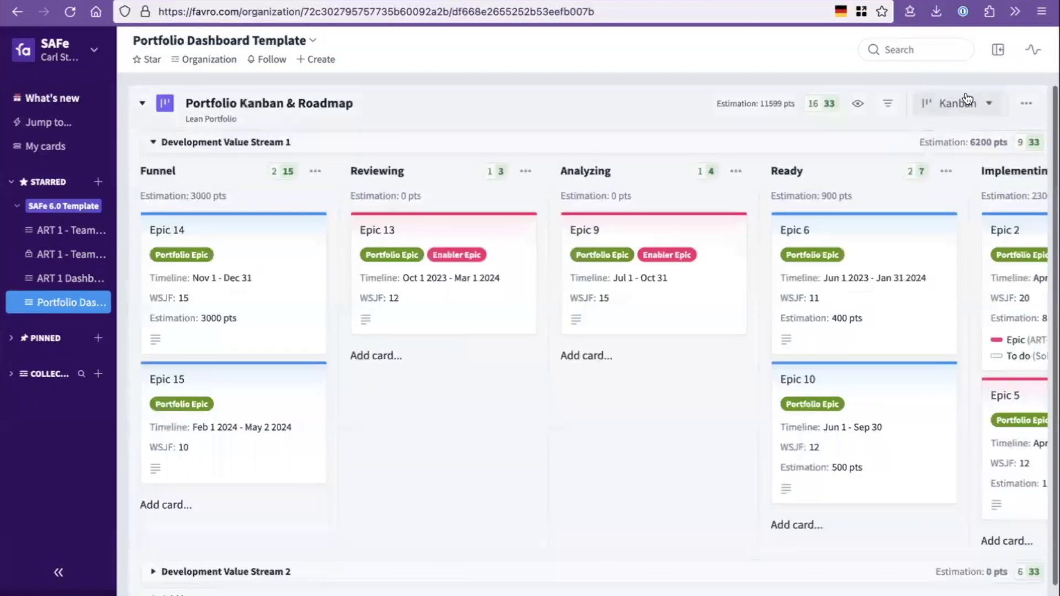
click(973, 99)
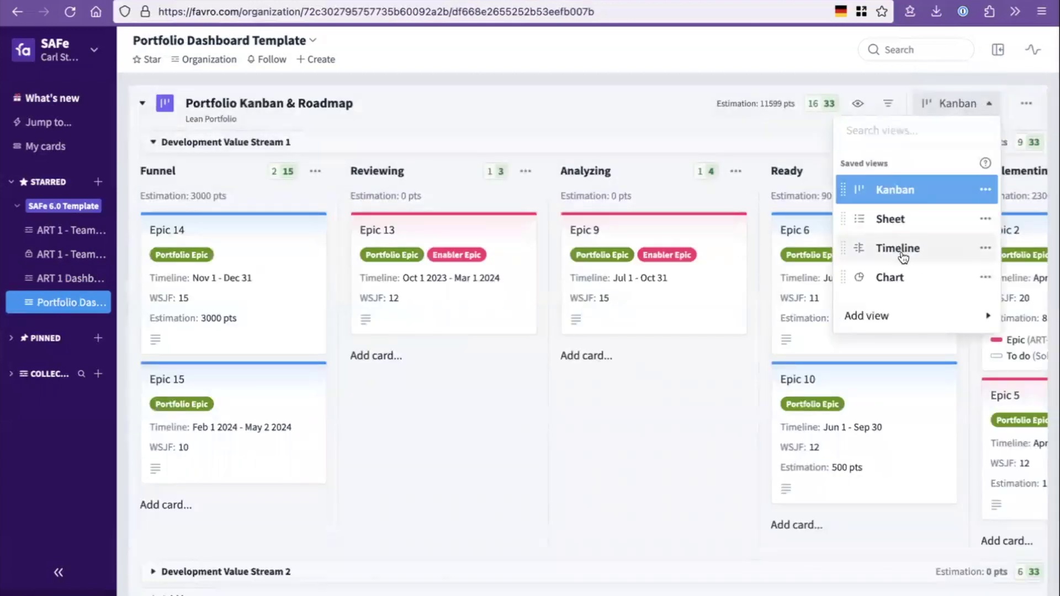
click(900, 277)
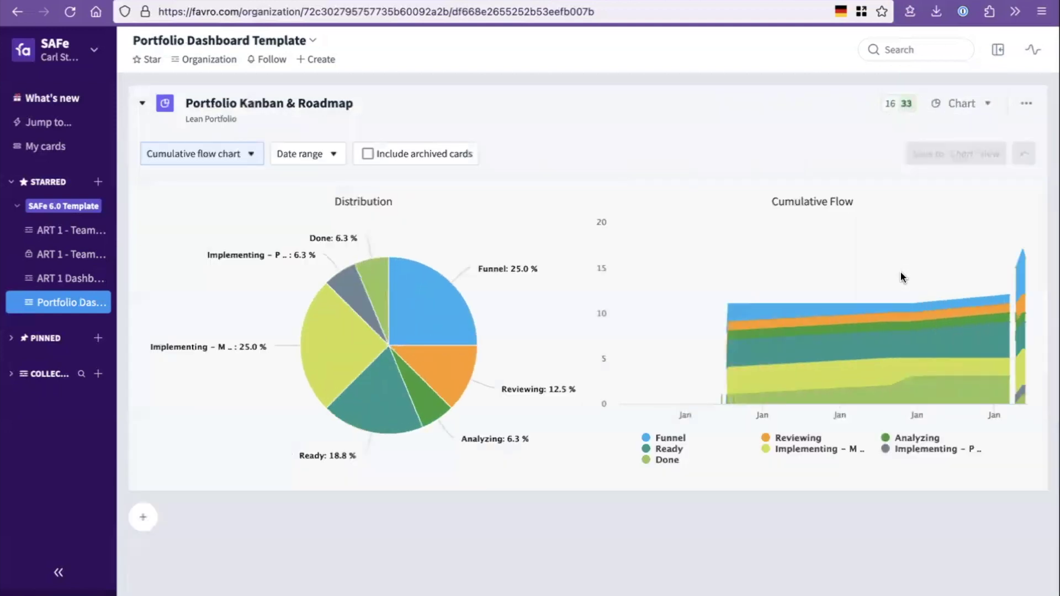
click(250, 154)
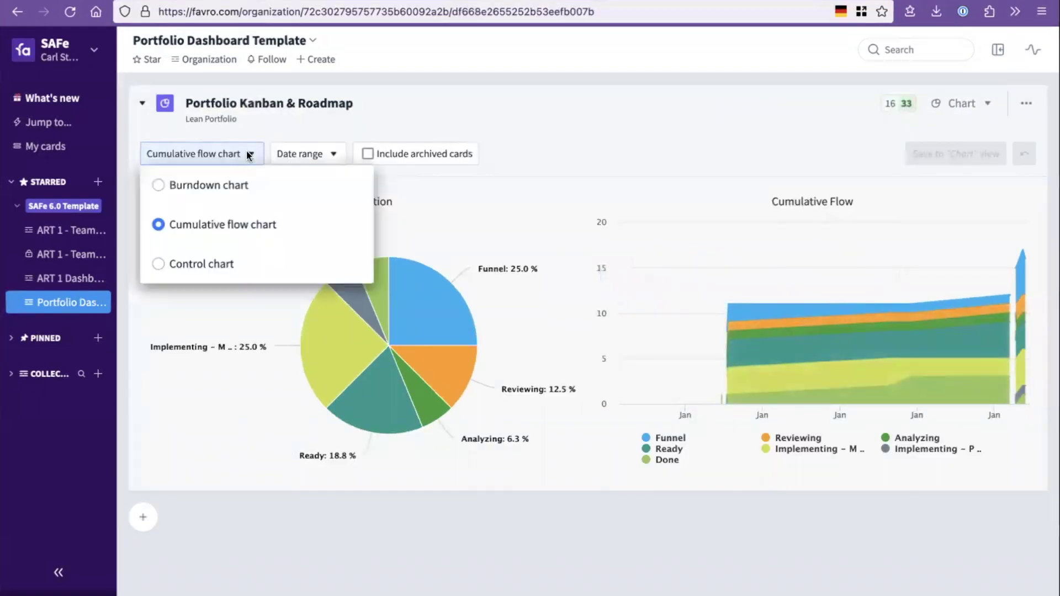
click(209, 264)
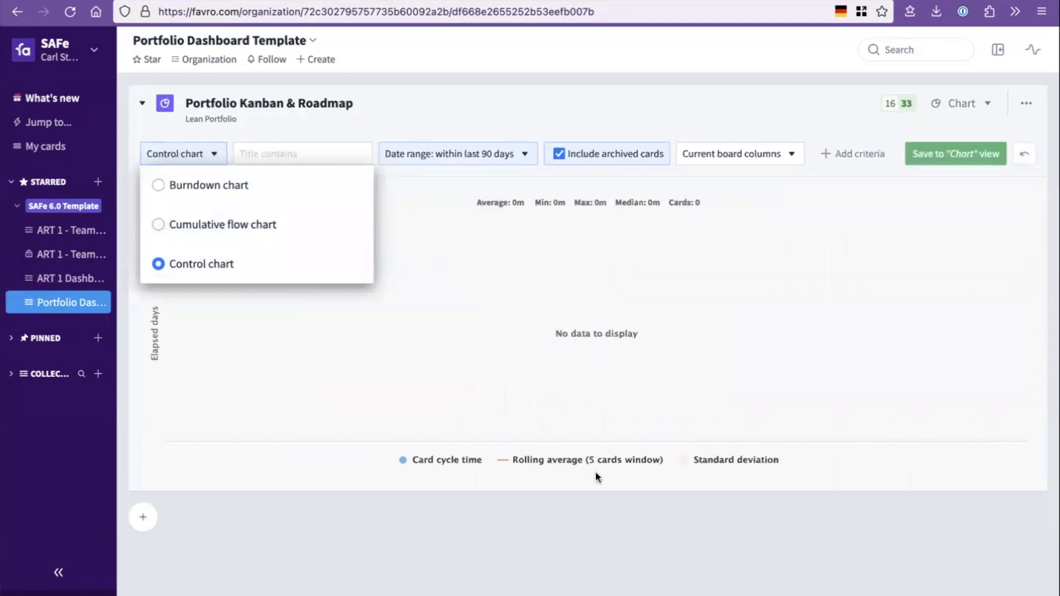
click(605, 415)
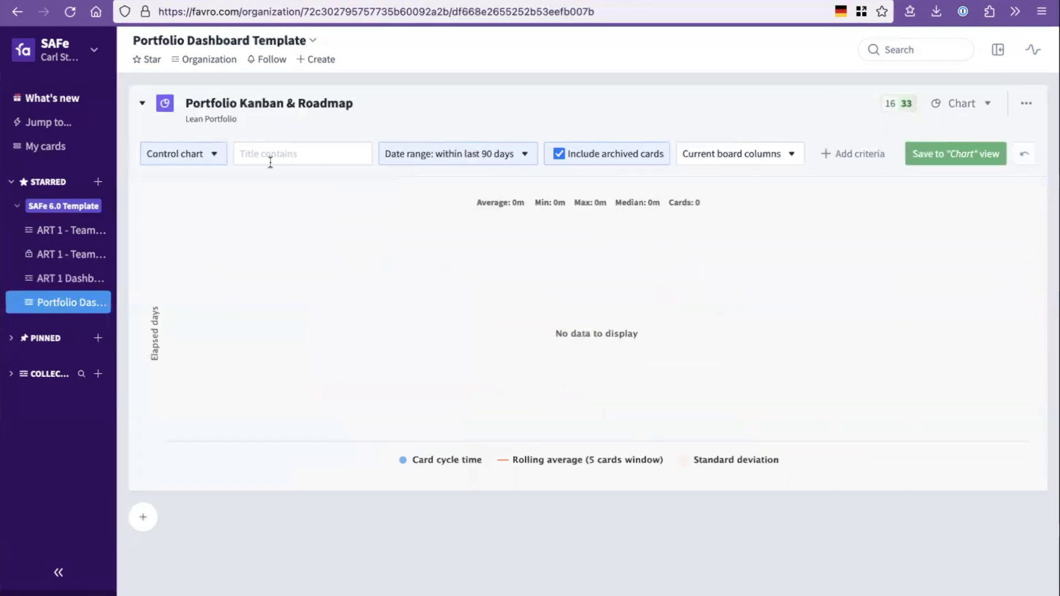
click(978, 104)
- Switch the Portfolio board from Chart back to Kanban view, showing Funnel through Ready epics
click(907, 194)
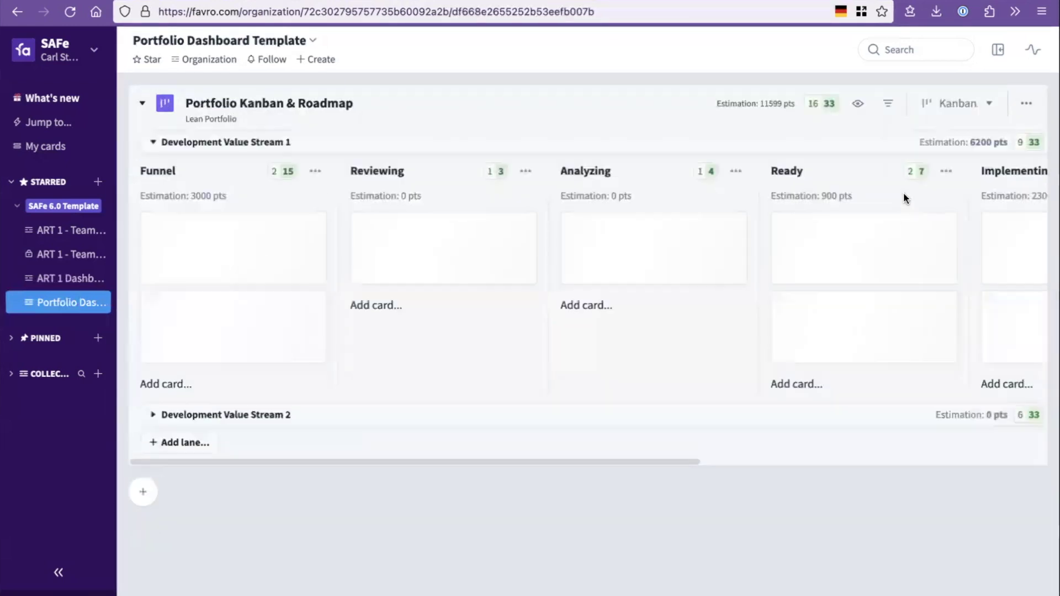